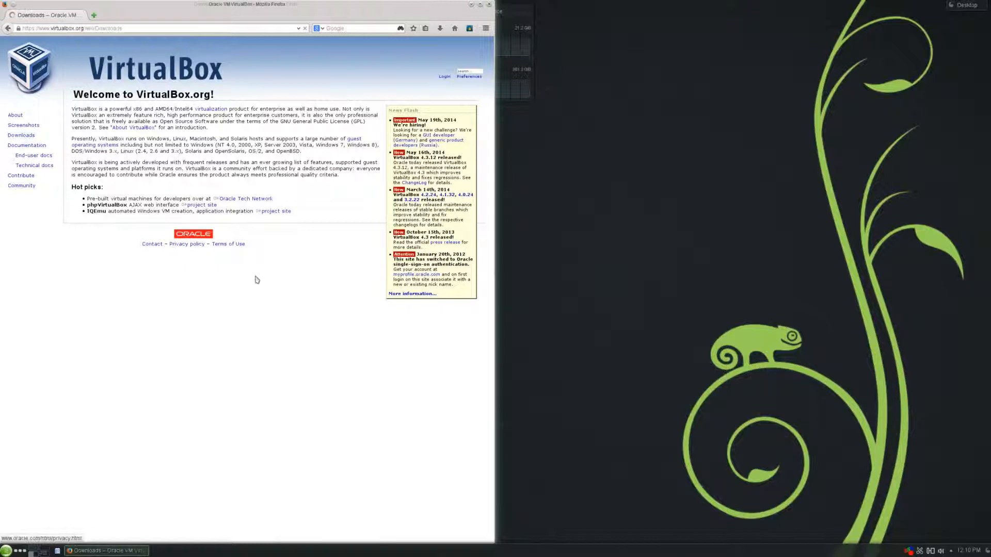
- Look at the VirtualBox 4.3.12 downloads for Linux hosts, and return to the main downloads page
click(237, 233)
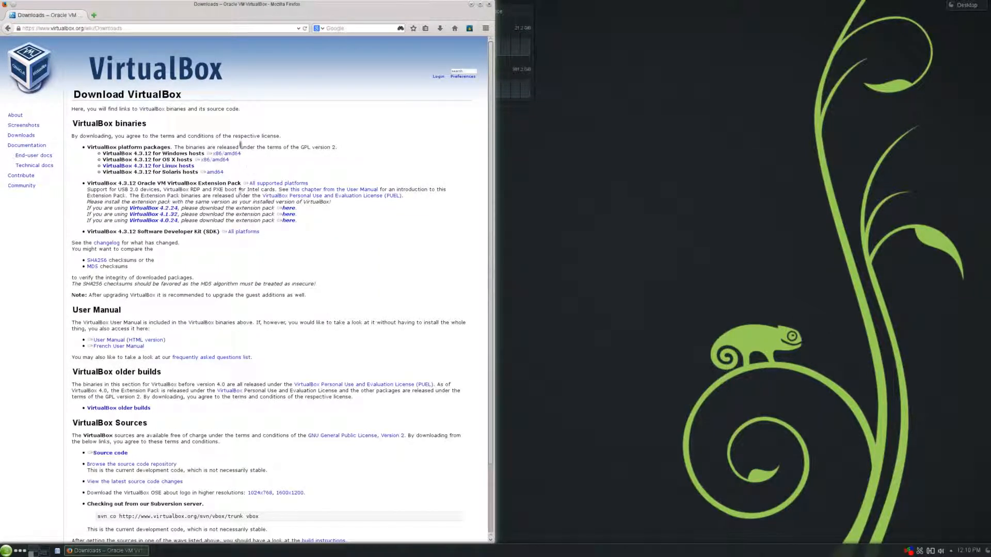
click(170, 166)
click(171, 166)
click(160, 166)
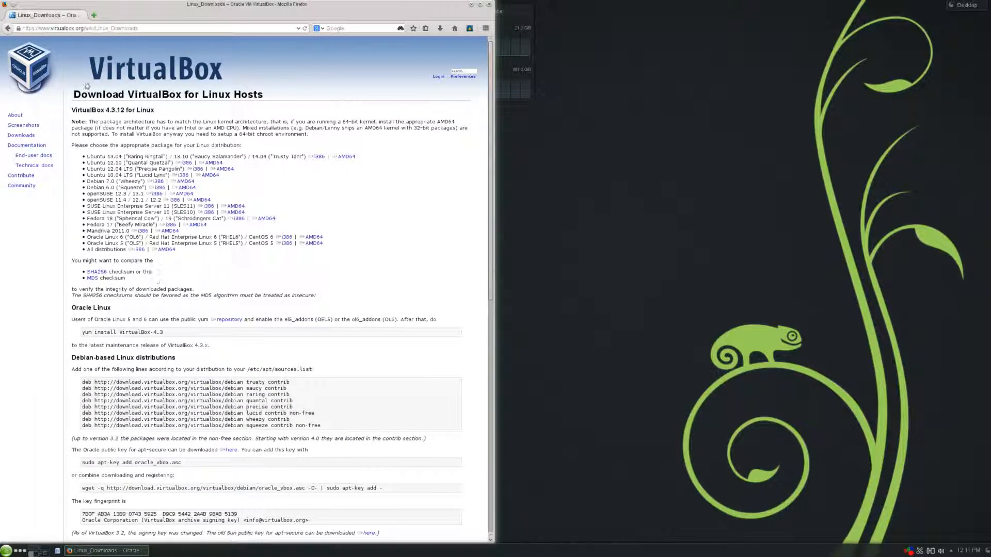
scroll(90, 217, down, 3)
scroll(87, 204, up, 3)
click(10, 30)
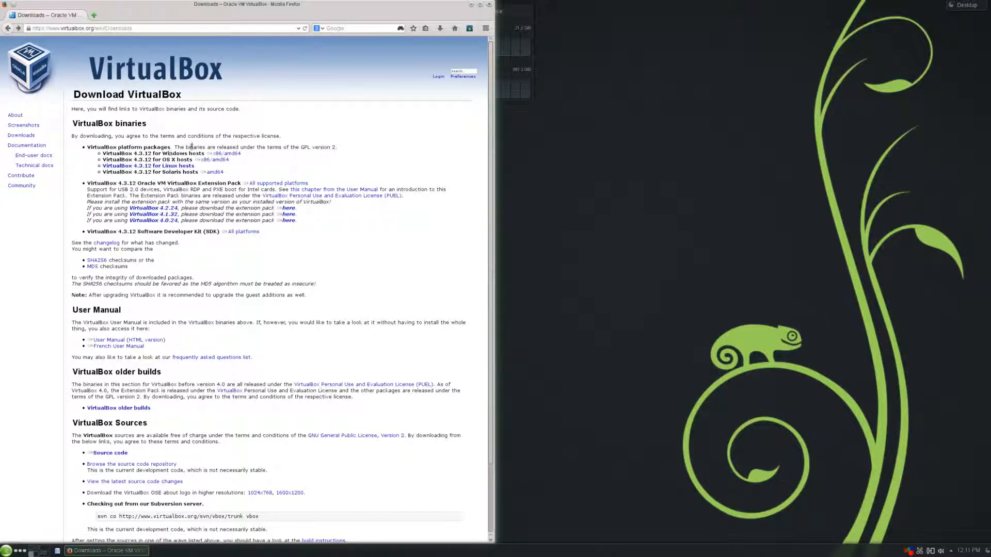
- Close the browser, launch Oracle VM VirtualBox, and move its manager window below the desktop widgets
click(489, 4)
click(4, 552)
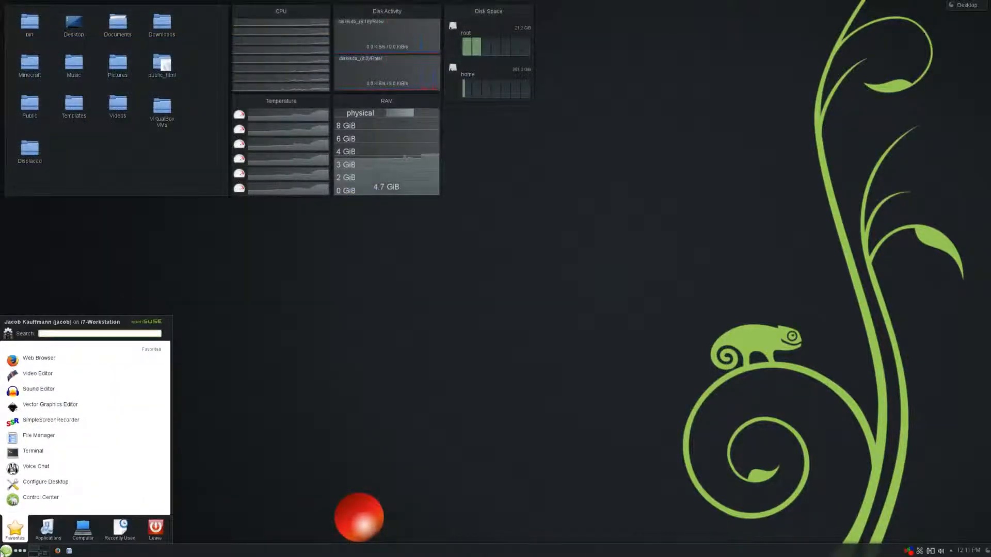
text(virtual)
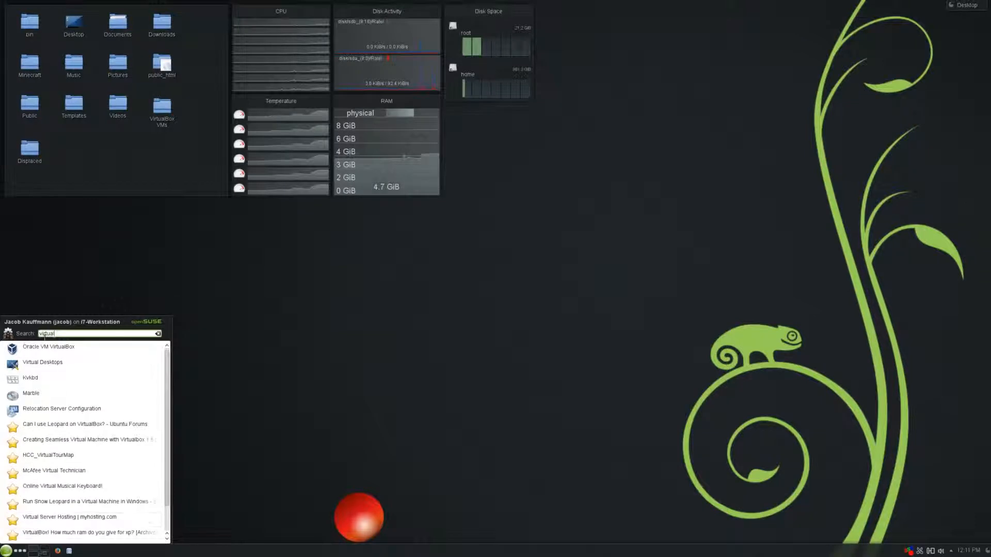
click(42, 354)
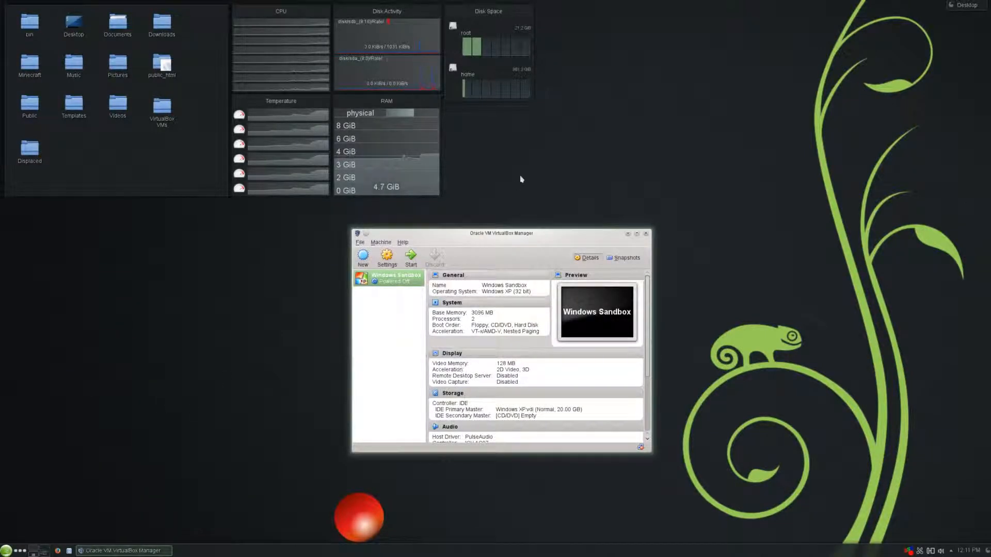
drag(519, 232, 231, 229)
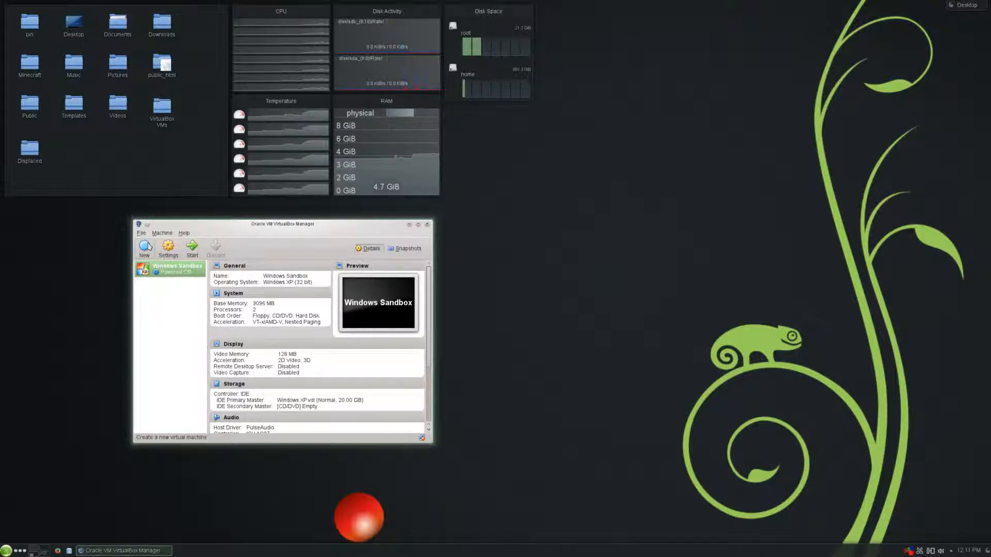
- Start creating a new virtual machine and name it Windows 8 Sandbox
click(144, 247)
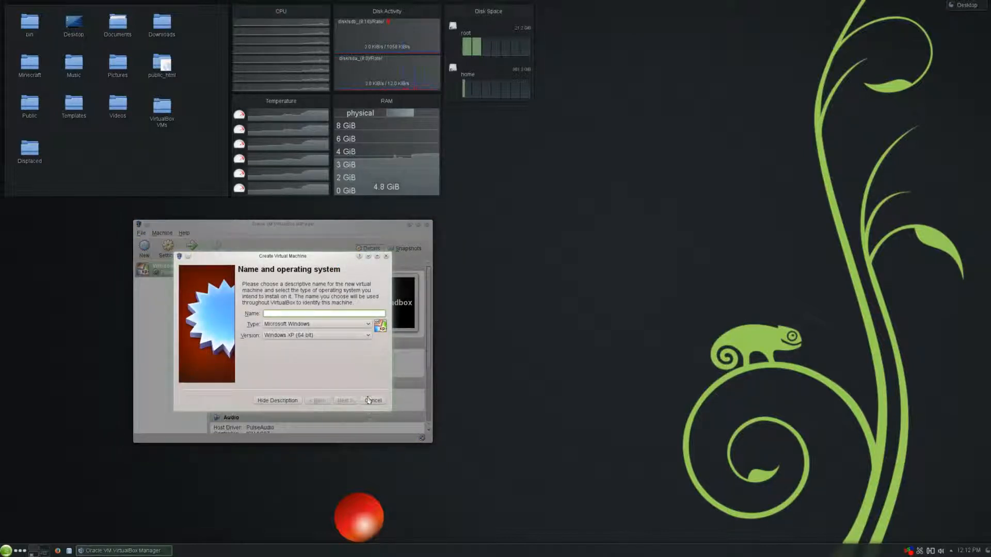
click(369, 400)
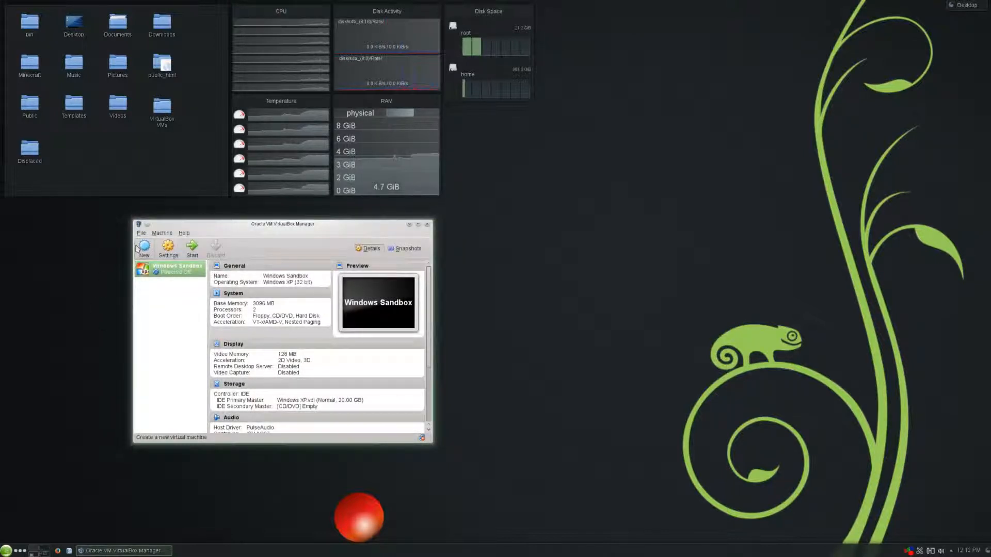
click(140, 249)
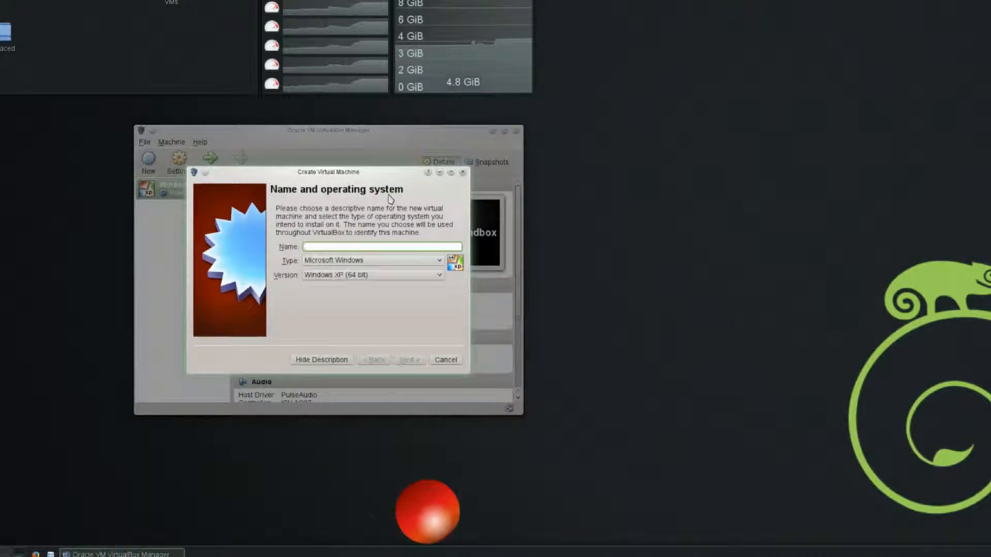
text(Windows 8 Sandbox)
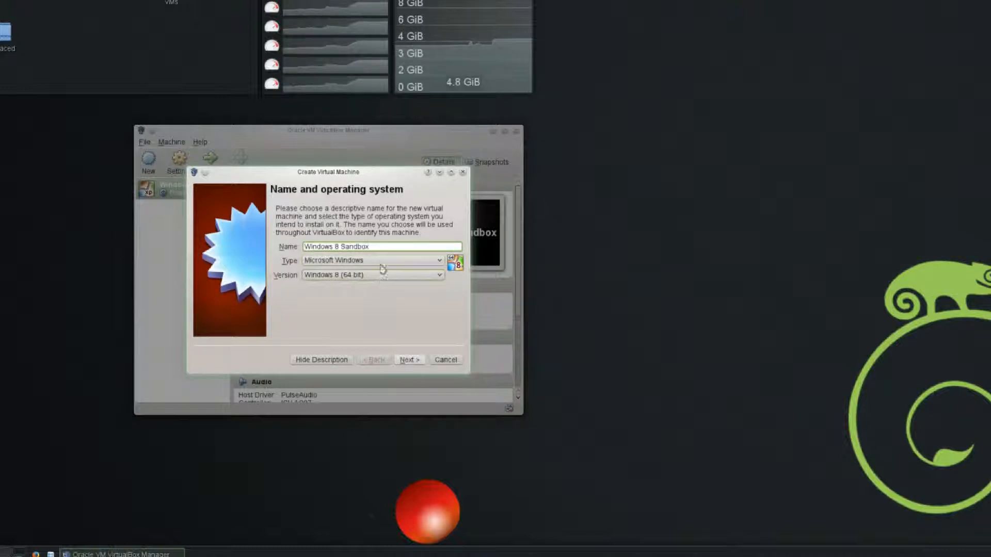
- Try Red Hat as the virtual machine's name, and restore the name Windows 8 Sandbox
drag(381, 248, 253, 247)
text(Red Hat)
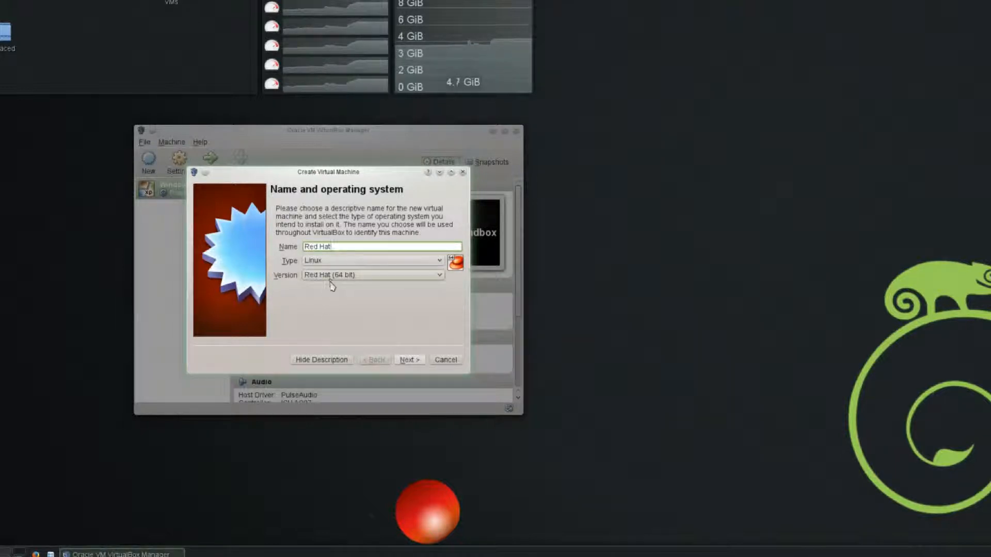
drag(356, 250, 275, 254)
text(Windows 8 Sandbox)
- Review the operating system choices, keep Microsoft Windows and Windows 8 (64 bit), and continue to the memory size
click(341, 260)
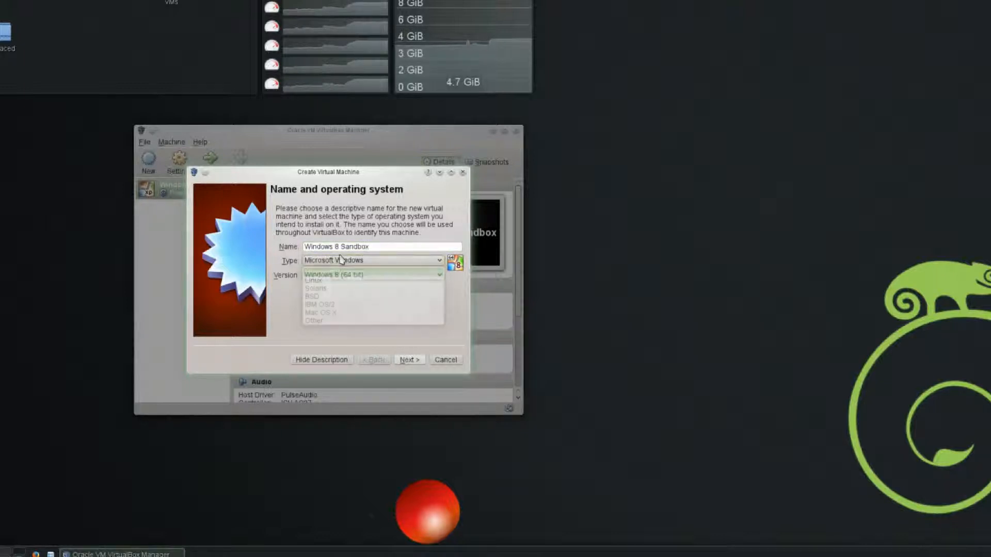
click(342, 274)
click(342, 360)
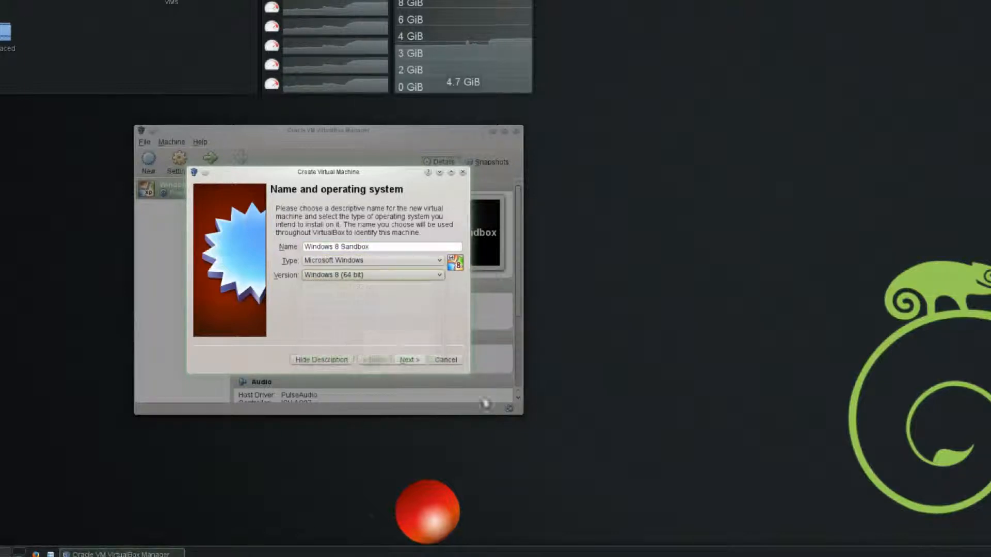
click(401, 261)
click(401, 262)
click(401, 275)
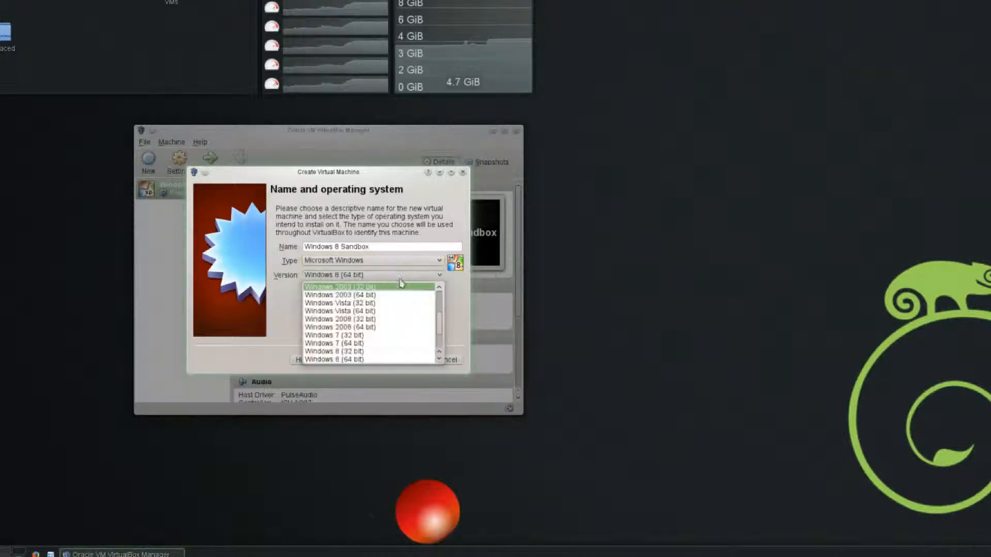
click(404, 278)
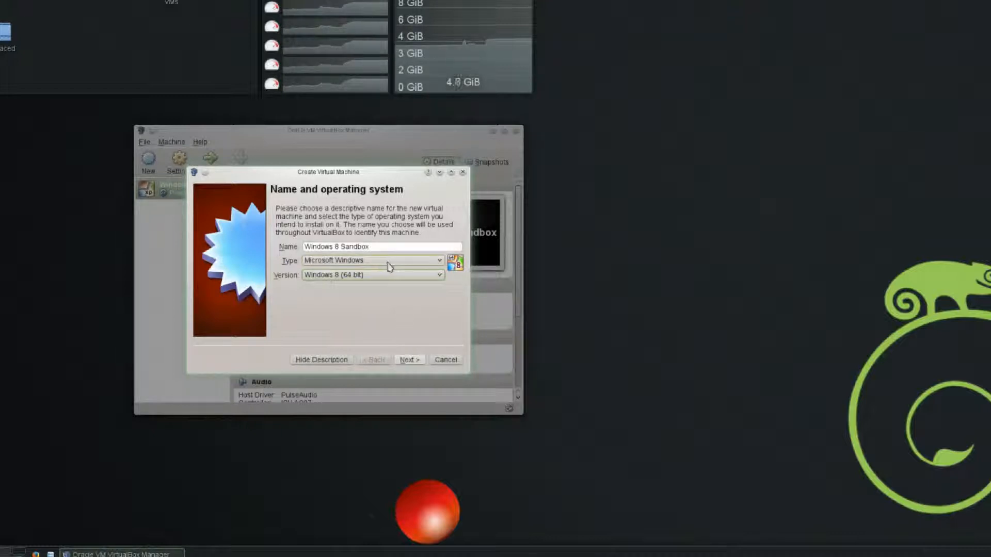
click(406, 361)
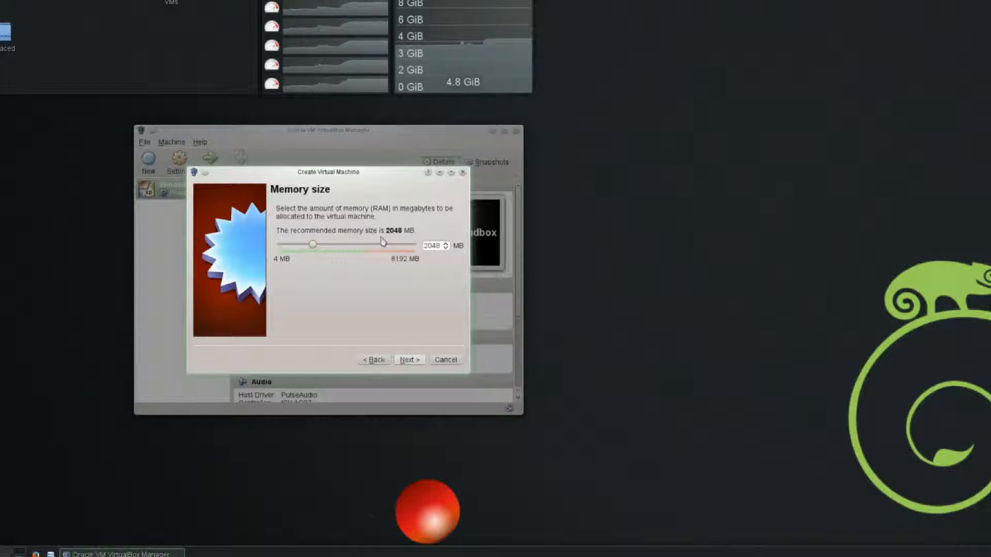
- Allocate 3096 MB of memory to the virtual machine and continue to the hard drive options
drag(425, 247, 466, 247)
text(3096)
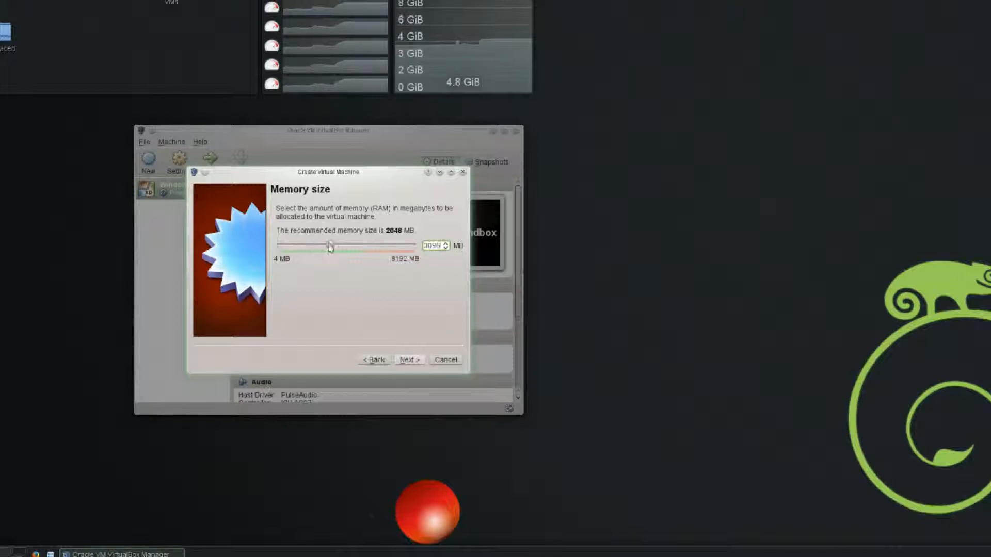
drag(336, 247, 402, 252)
text(30)
click(408, 360)
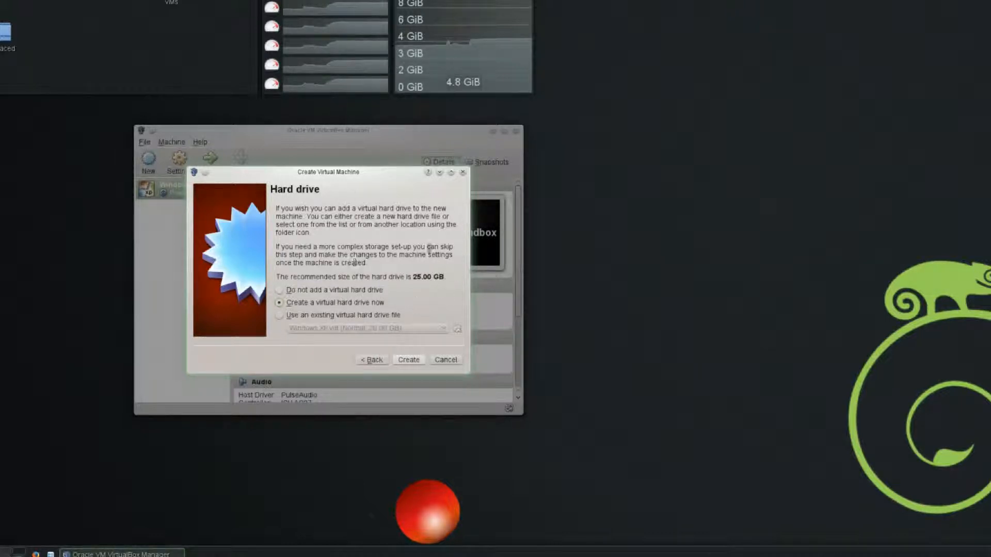
- Choose to create a new virtual hard drive as a dynamically allocated VDI (VirtualBox Disk Image)
click(408, 361)
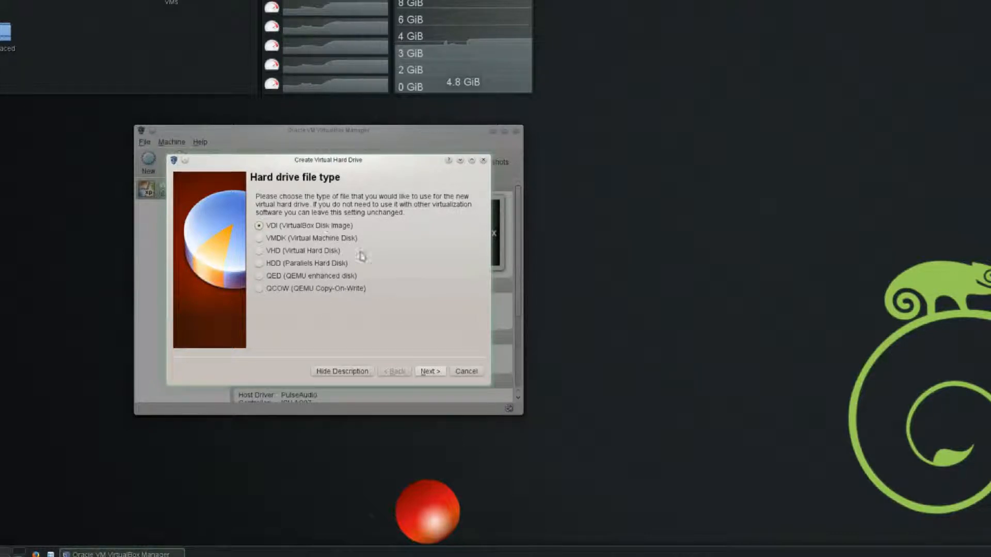
click(427, 372)
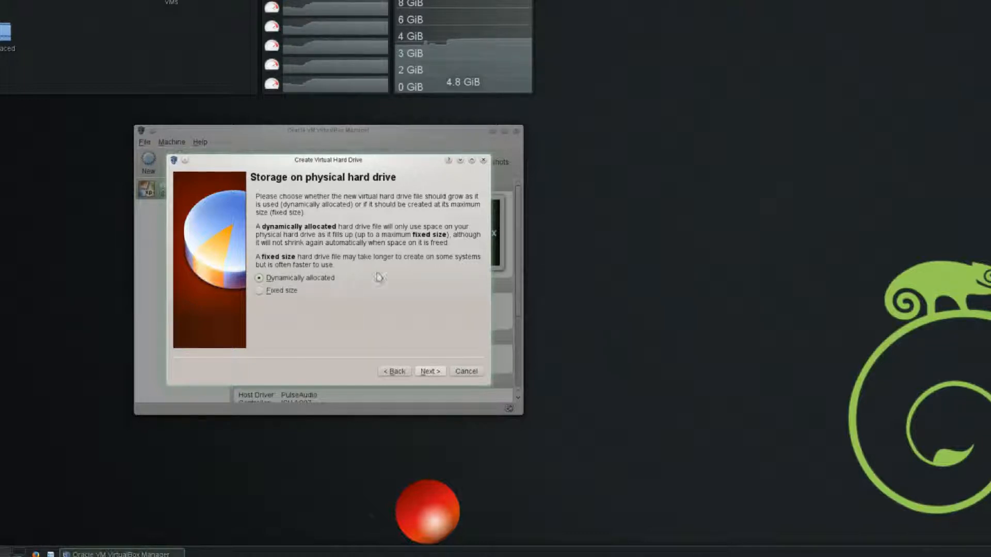
click(430, 372)
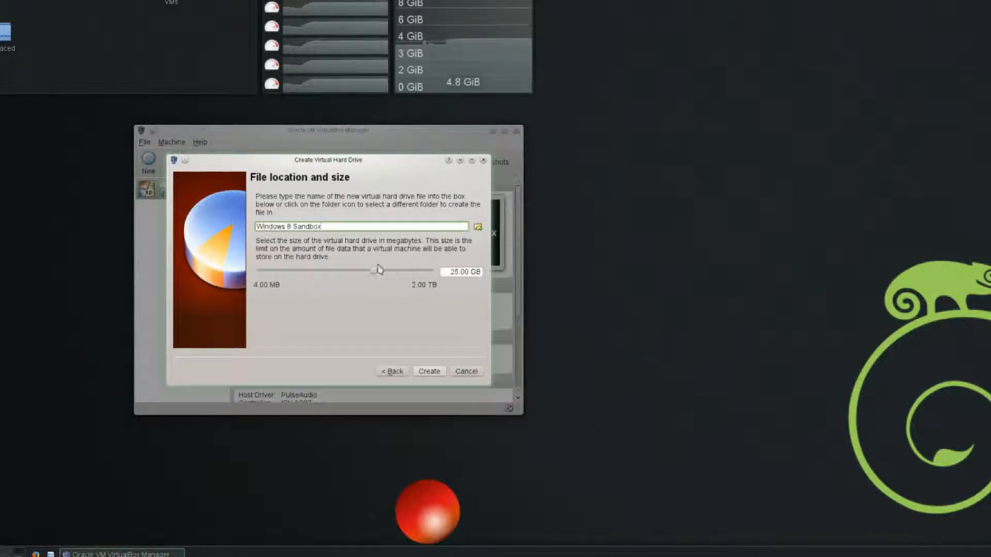
- Create the 25.00 GB virtual hard drive as Windows 8 Sandbox.vdi inside the Windows 8 Sandbox folder, correcting the missing path separator
click(478, 228)
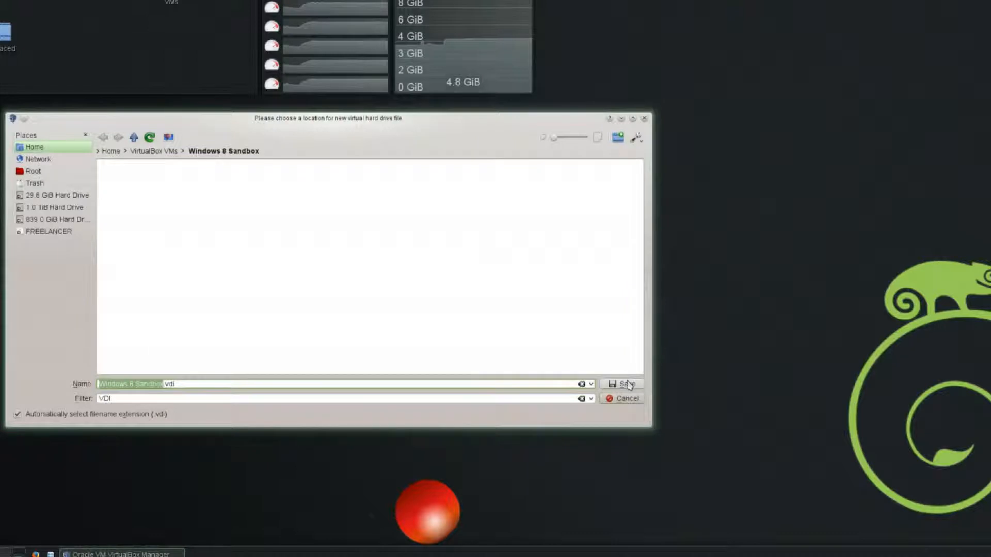
click(626, 384)
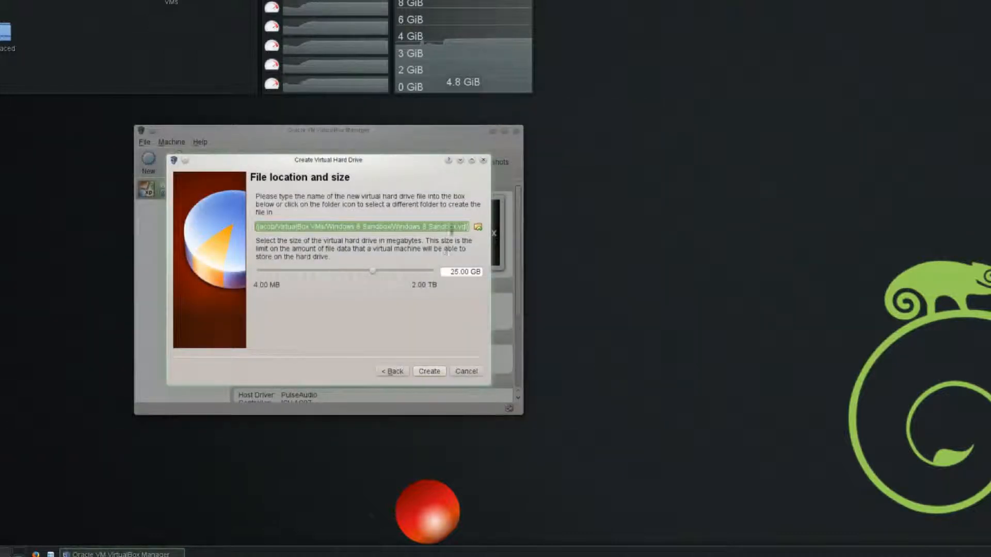
click(458, 227)
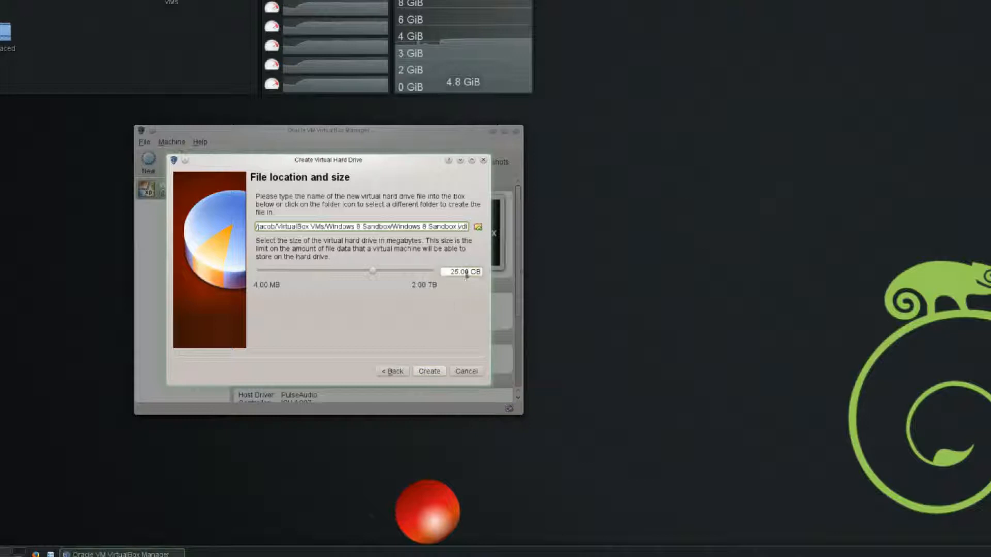
click(428, 373)
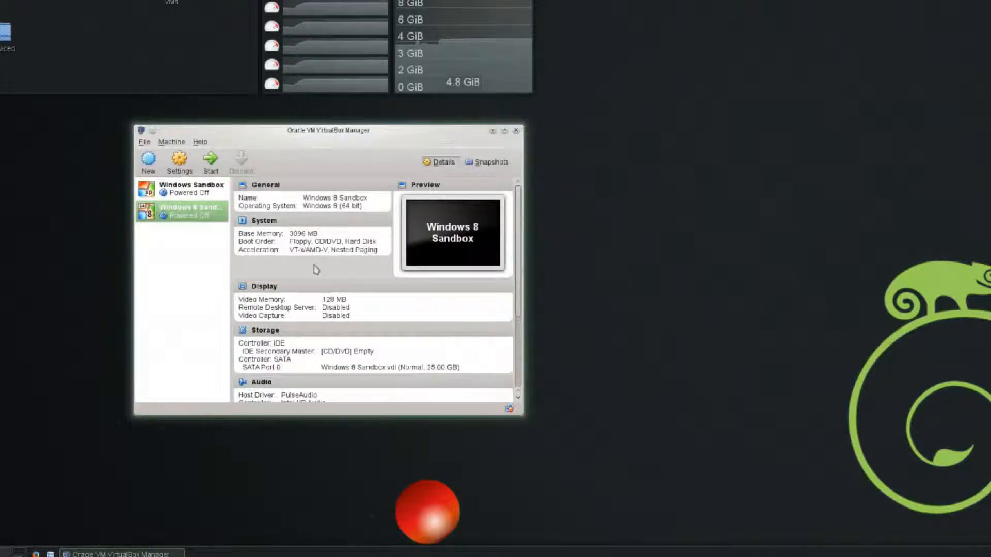
- Examine the Windows 8 Sandbox machine's details, from its general and system settings to network and shared folders
scroll(382, 351, down, 2)
scroll(377, 349, up, 2)
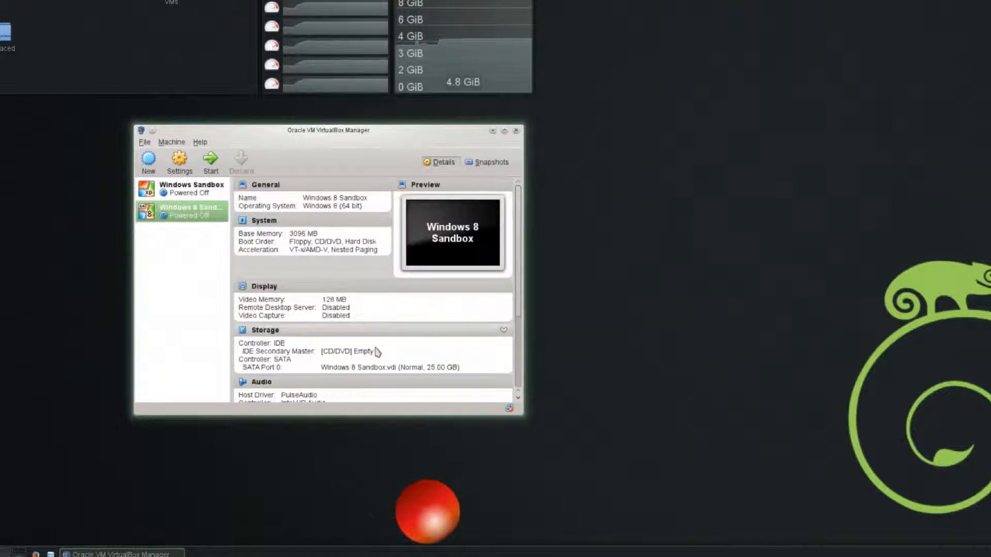
scroll(382, 344, down, 3)
scroll(381, 347, up, 3)
scroll(380, 348, down, 2)
scroll(382, 349, up, 2)
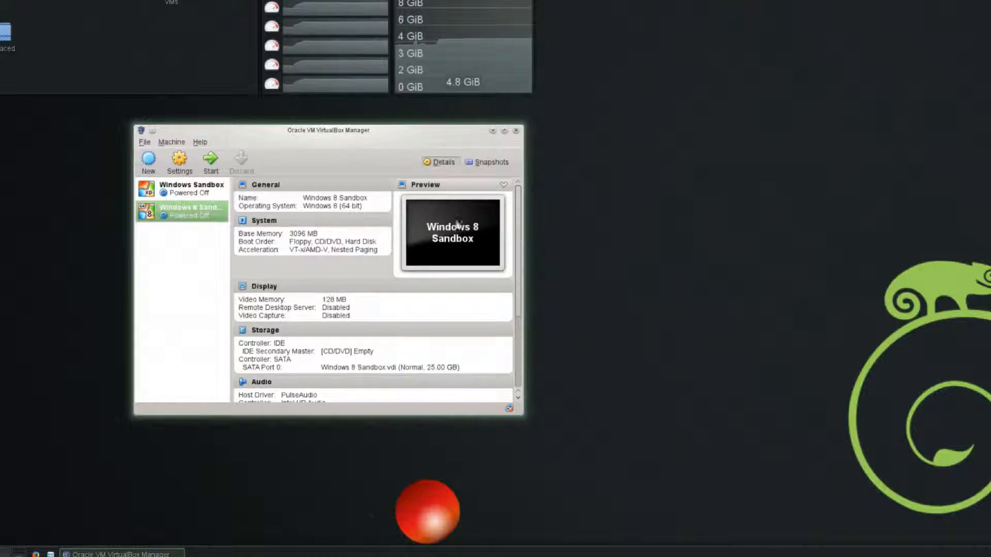
scroll(452, 324, down, 4)
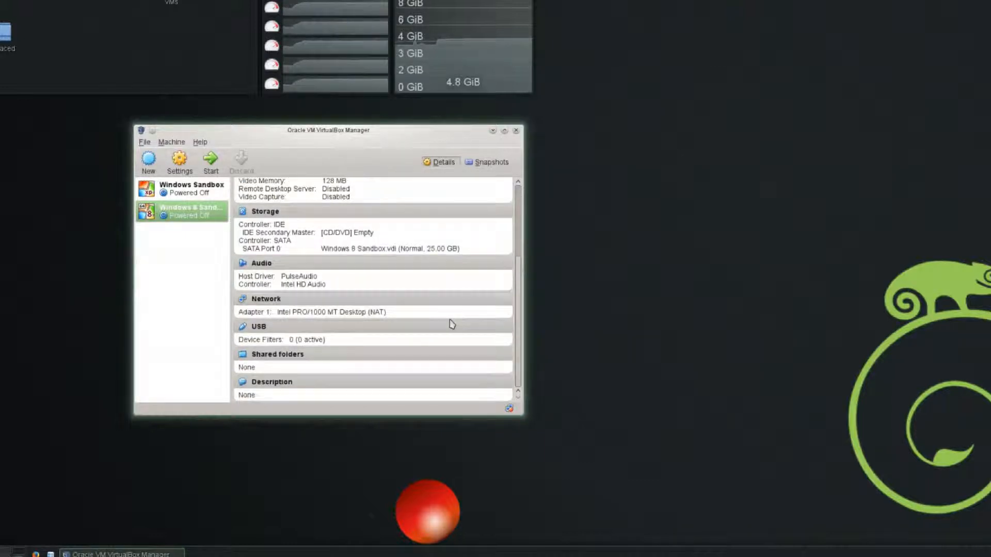
scroll(452, 324, up, 4)
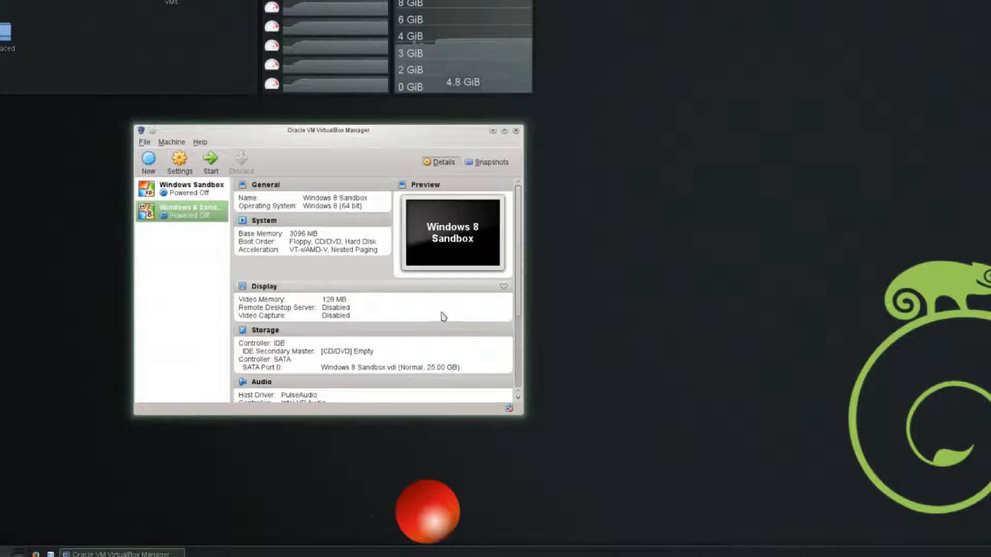
- Start the Windows 8 Sandbox machine and review the drives offered as start-up disk, keeping the host DVD writer
click(210, 161)
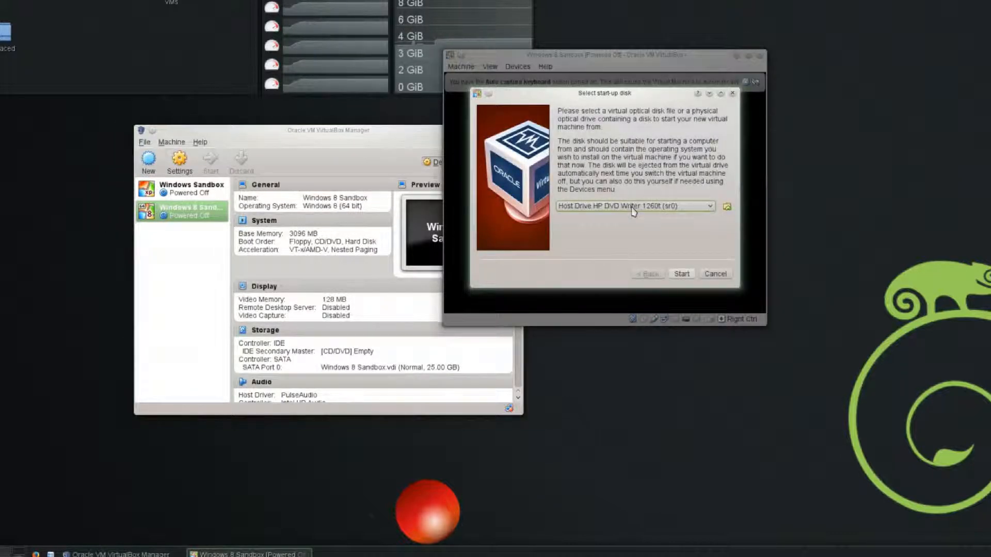
drag(638, 96, 642, 96)
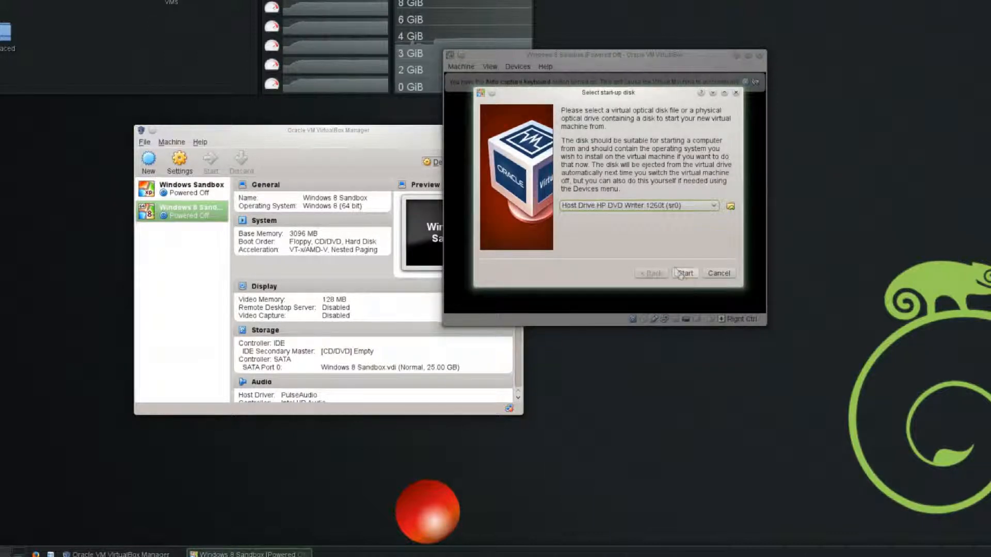
click(671, 206)
click(672, 216)
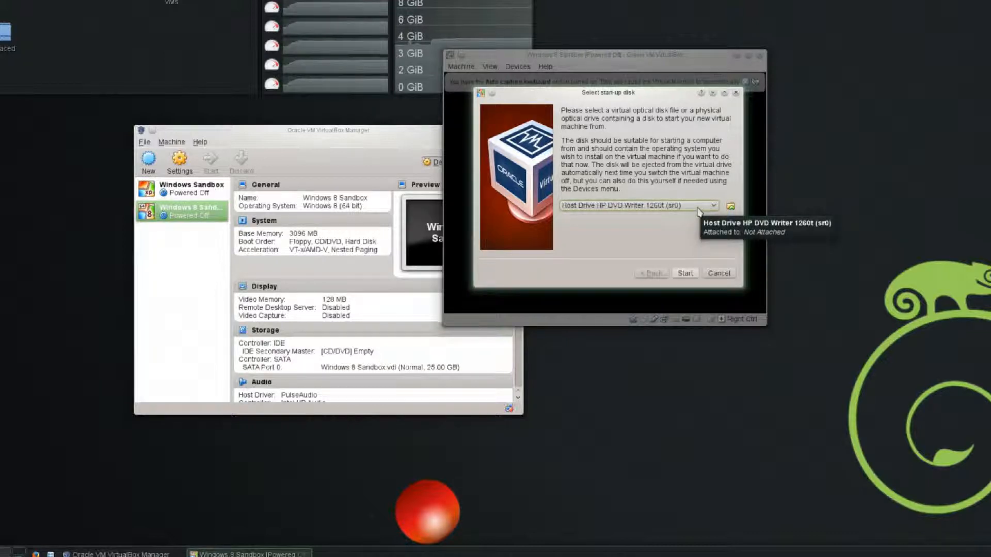
- Browse the home Downloads folder for a virtual optical disk file to use as start-up disk
click(730, 207)
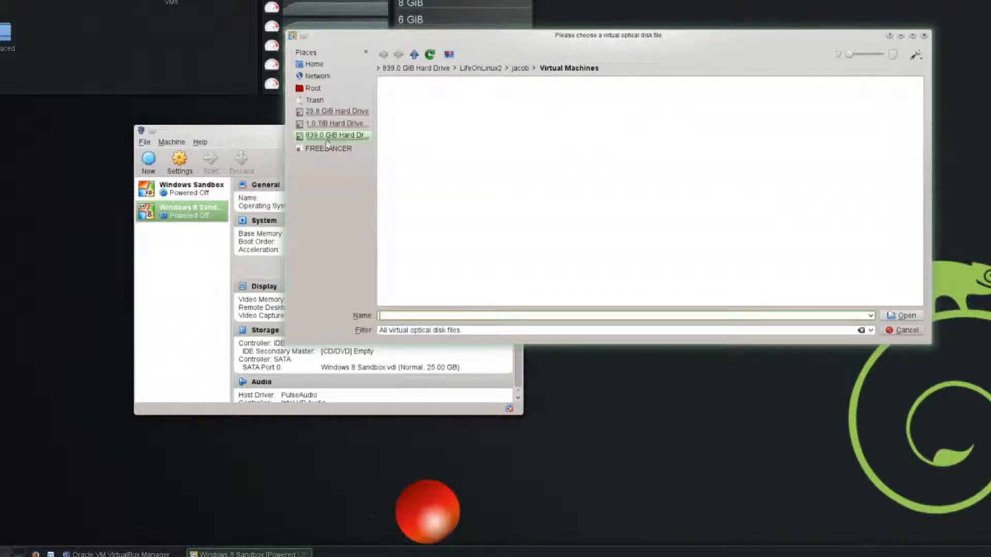
click(314, 64)
click(397, 122)
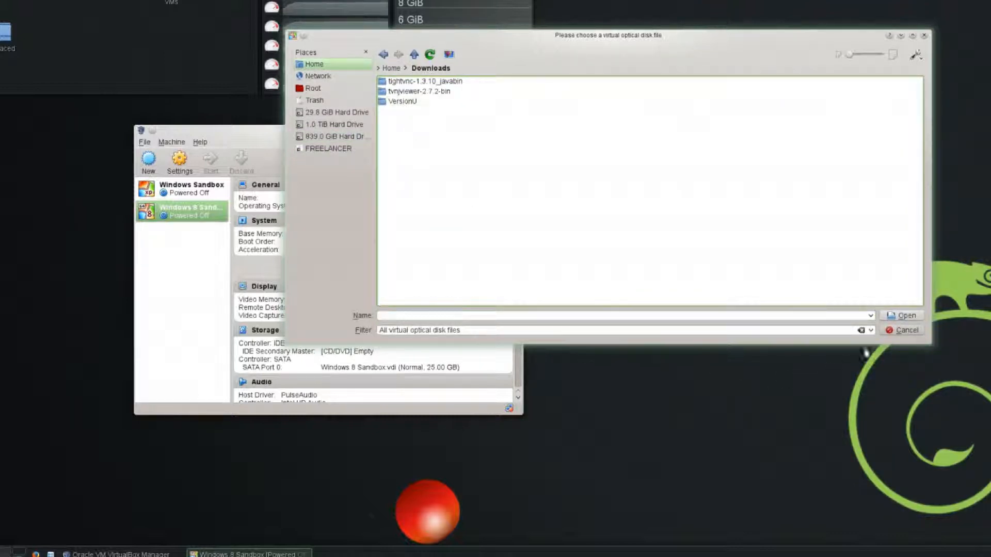
click(903, 331)
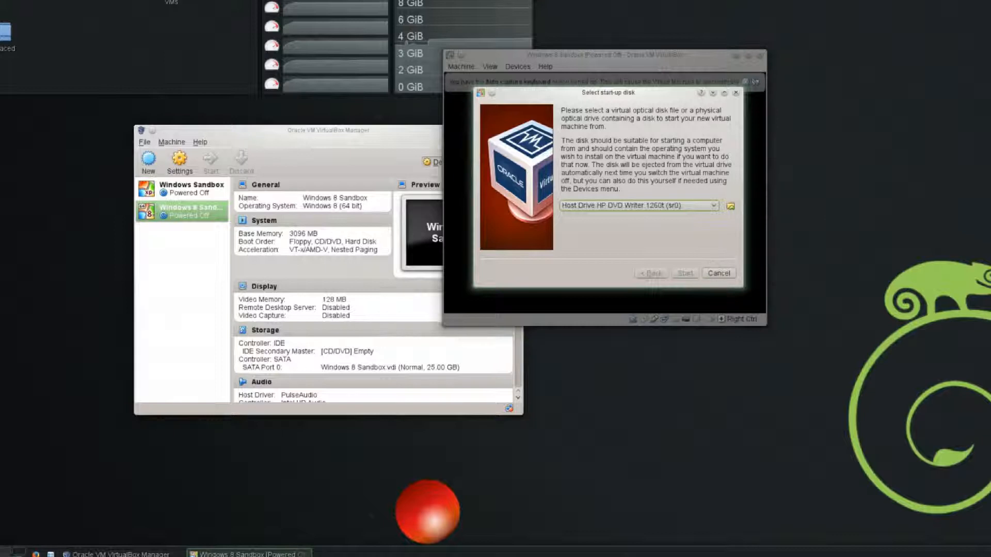
- Dismiss the start-up disk selection and power off the Windows 8 Sandbox machine
click(719, 273)
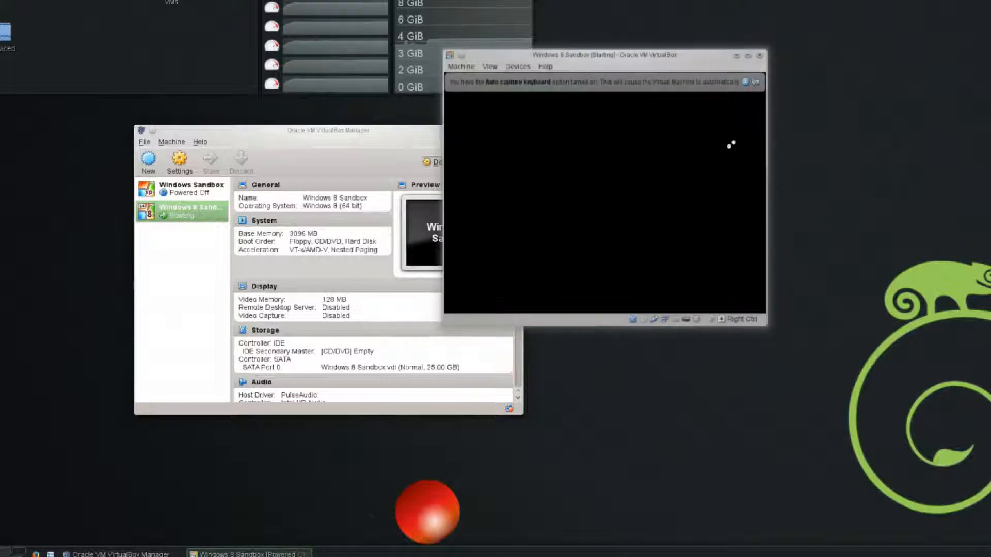
click(760, 56)
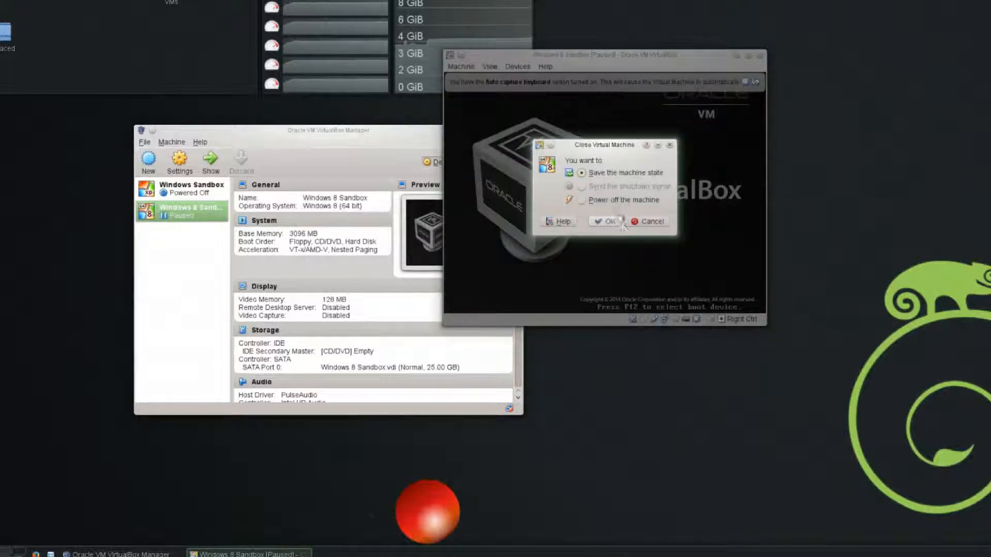
click(615, 222)
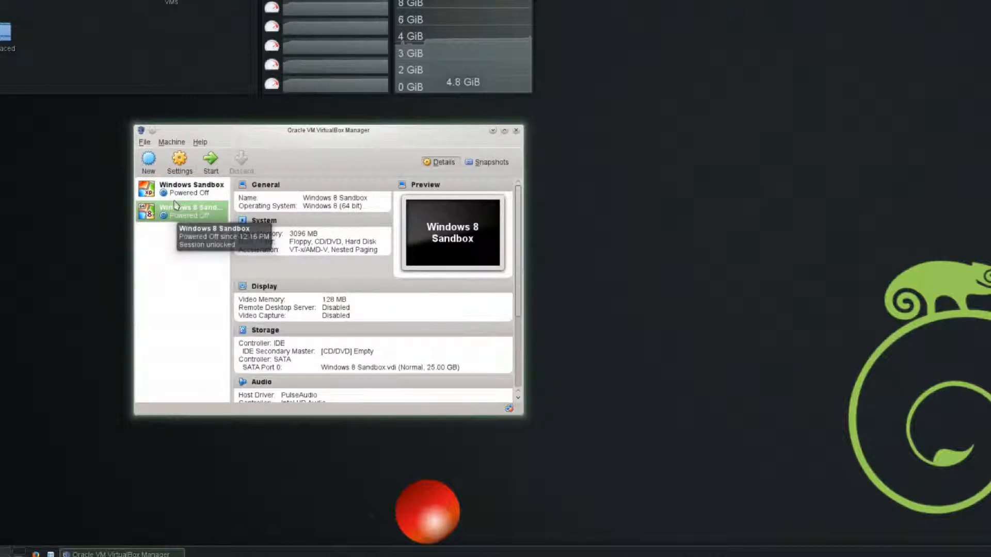
- Open the Windows 8 Sandbox machine's settings and review its basic, advanced and description options under General
click(179, 160)
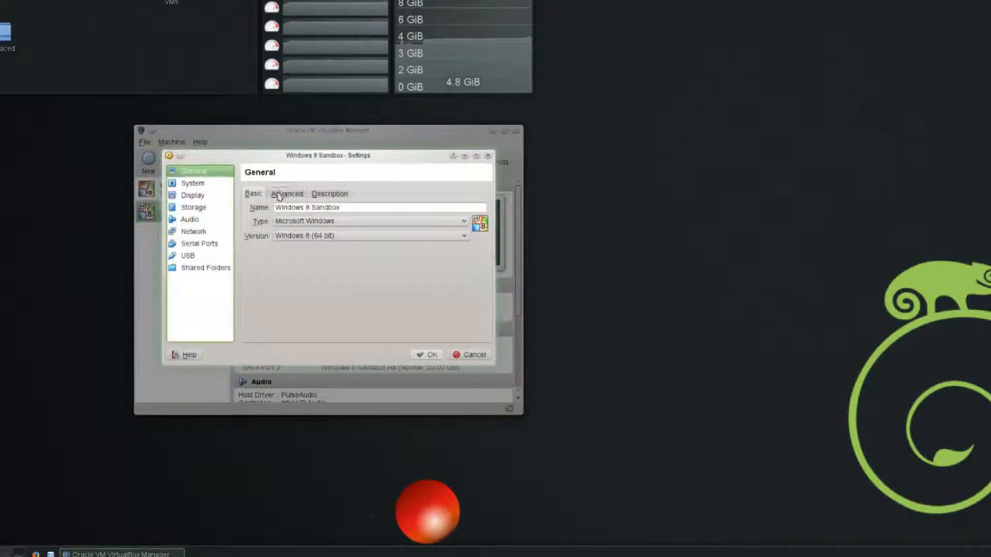
click(284, 194)
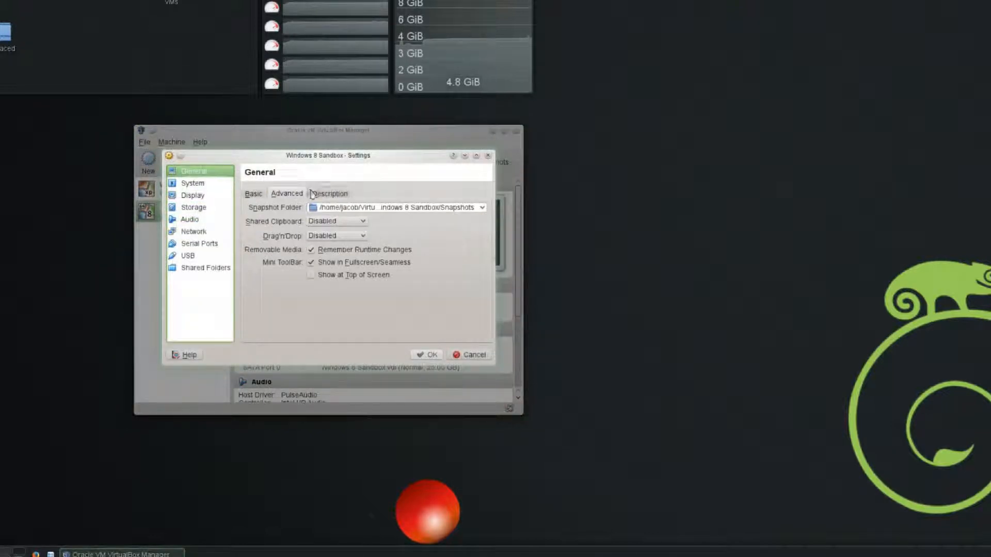
click(312, 194)
click(289, 194)
click(252, 196)
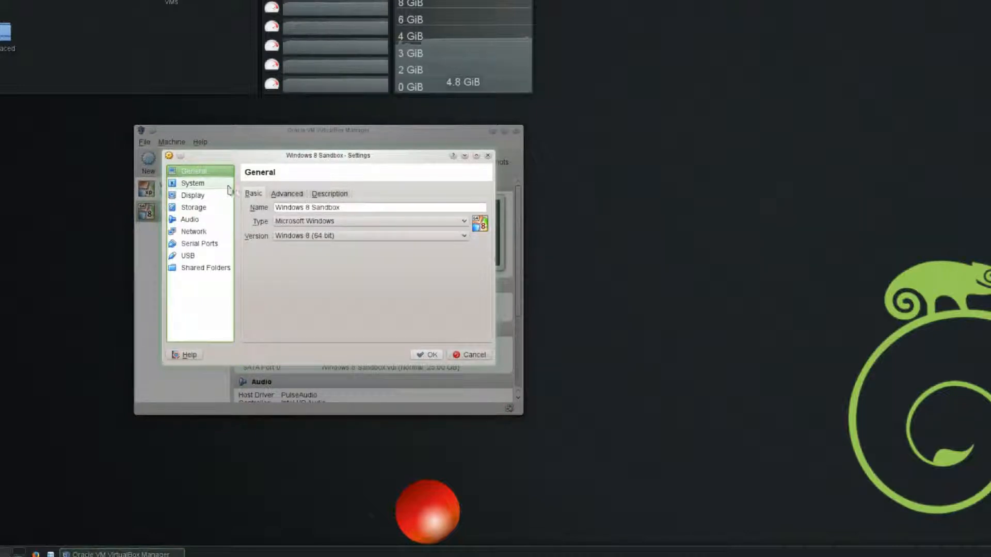
- Allocate 2 processors to the machine and enable PAE/NX, reviewing the acceleration and motherboard options as well
click(216, 184)
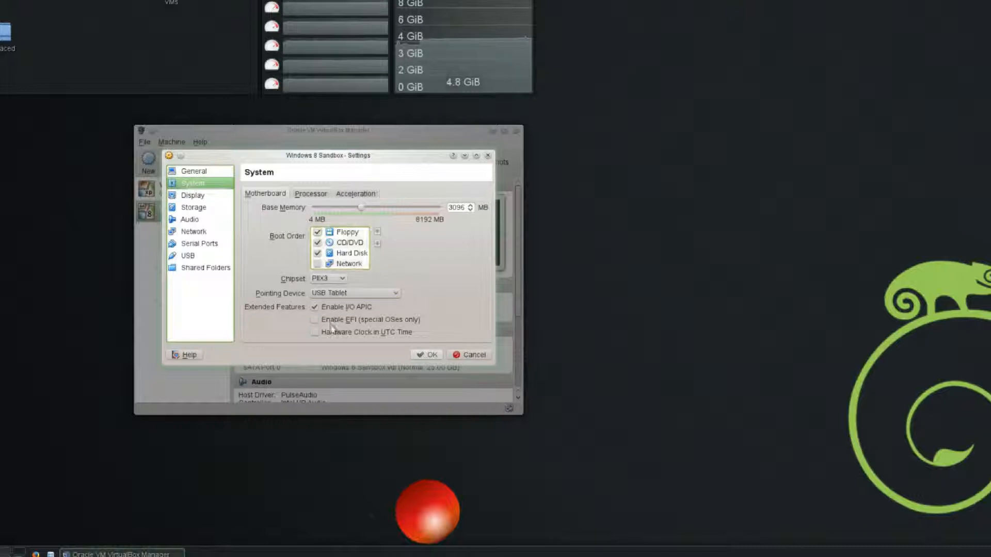
click(321, 195)
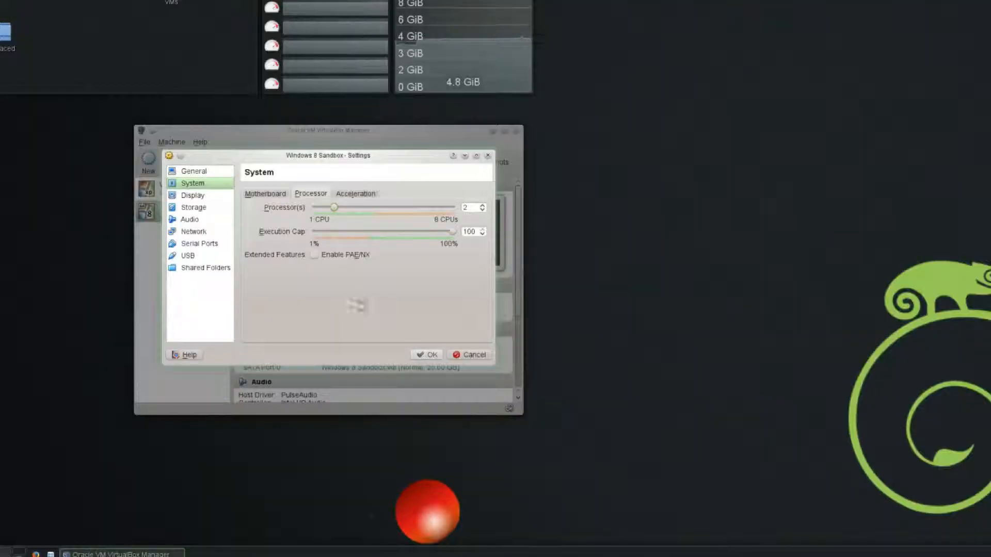
click(346, 211)
mouse_move(337, 258)
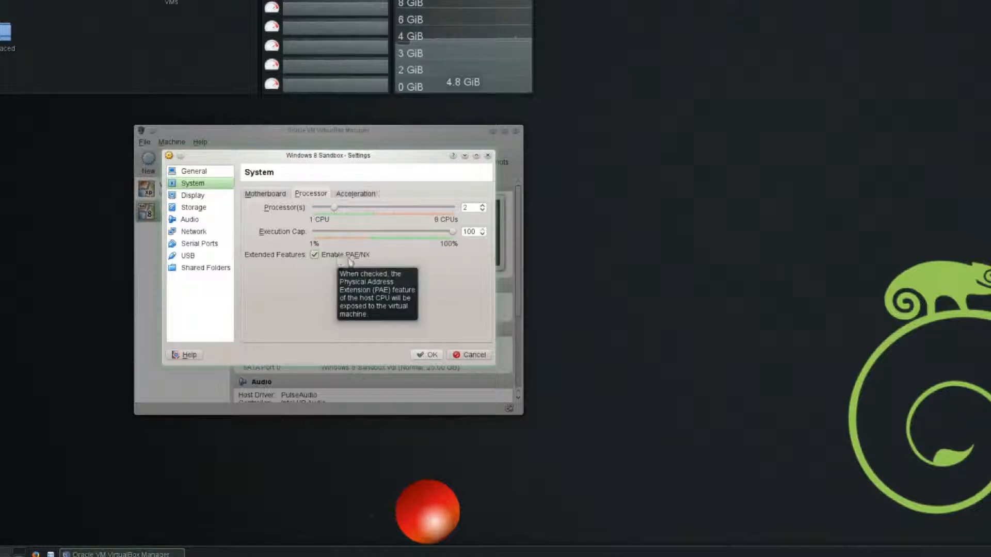
click(356, 194)
click(265, 193)
- Enable 3D acceleration and 2D video acceleration for the display and raise the video memory to the 256 MB maximum
click(193, 195)
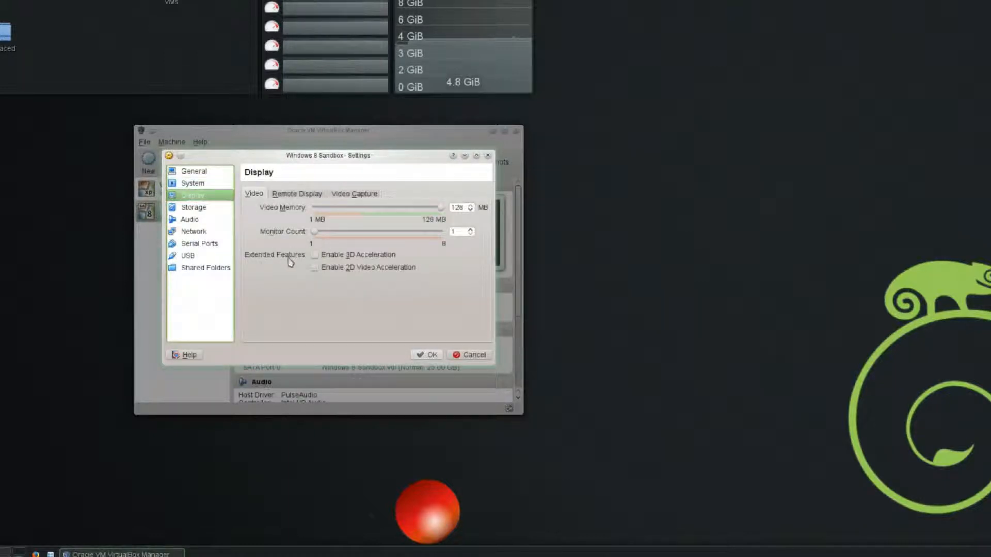
click(314, 254)
click(315, 268)
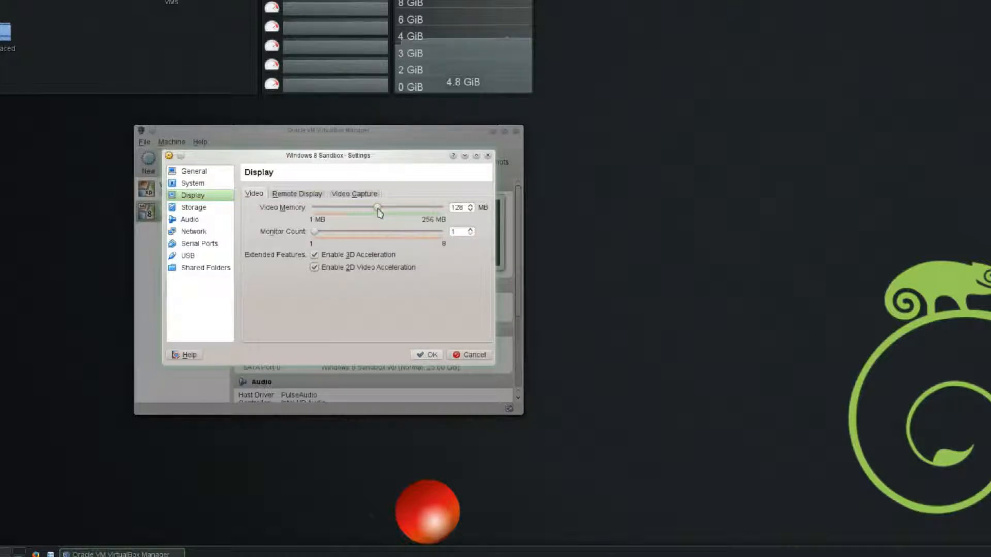
drag(379, 207, 442, 208)
click(407, 269)
- Review the machine's remote display server and video capture options
click(293, 195)
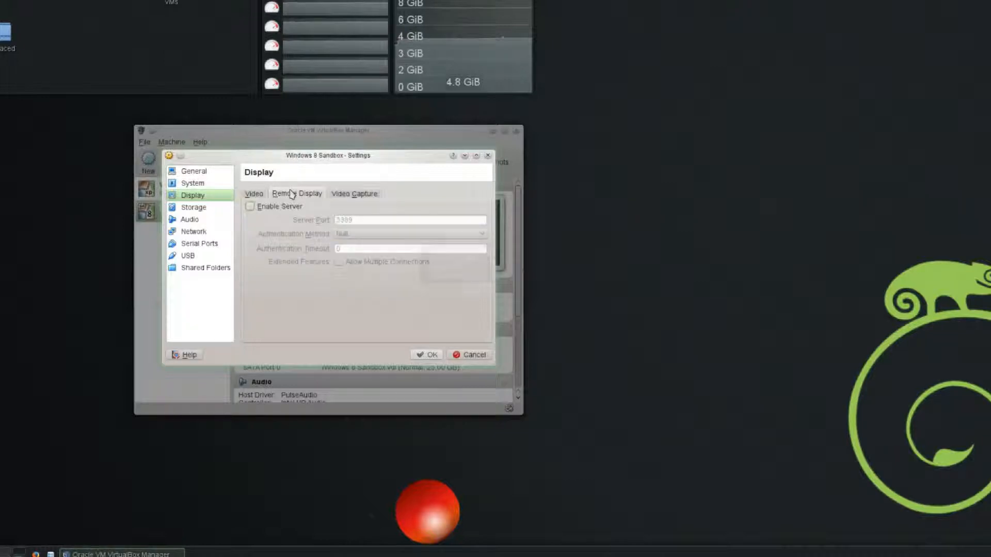
click(349, 193)
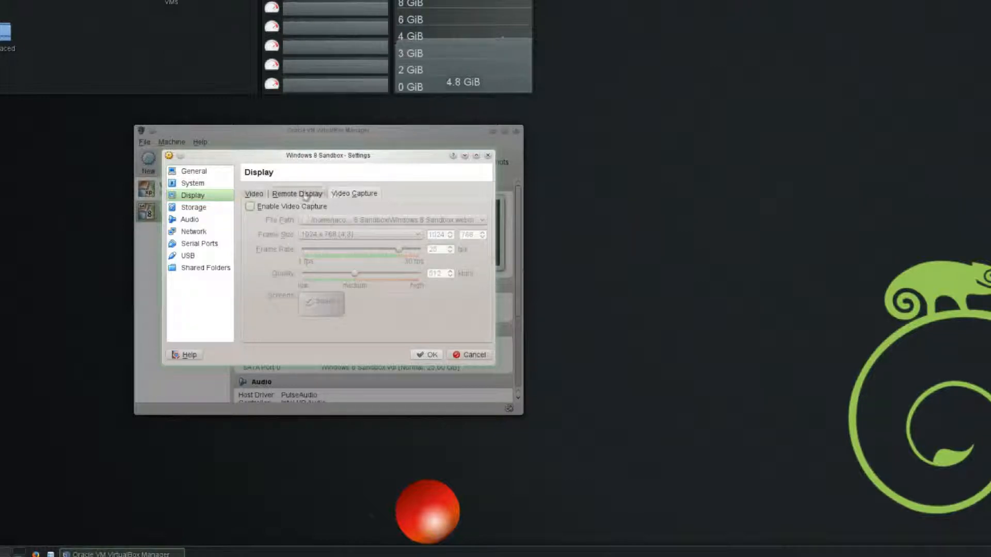
click(298, 194)
click(254, 194)
- Review the Windows 8 Sandbox.vdi disk in the storage settings and select the empty optical drive under the IDE controller
click(193, 207)
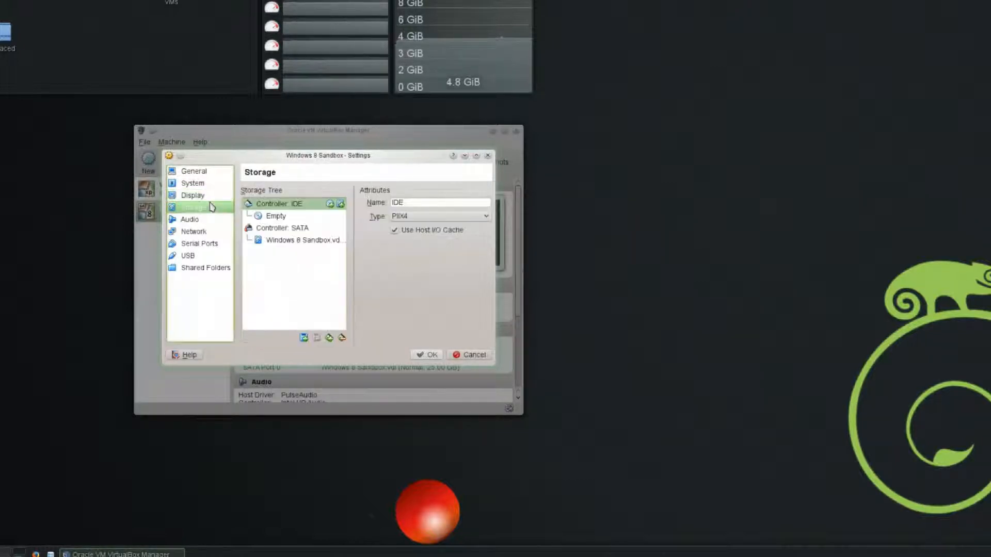
click(287, 241)
drag(354, 238, 360, 238)
click(314, 216)
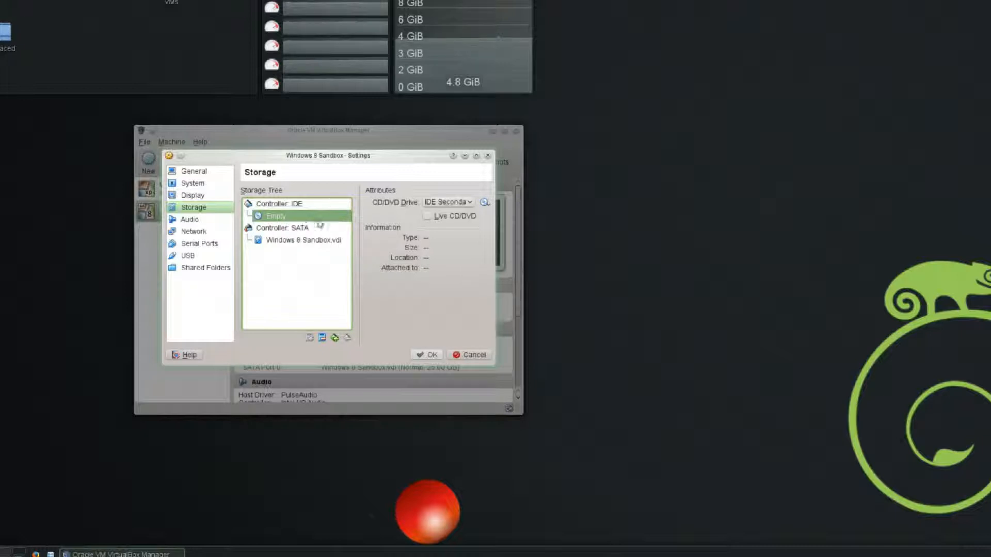
click(485, 202)
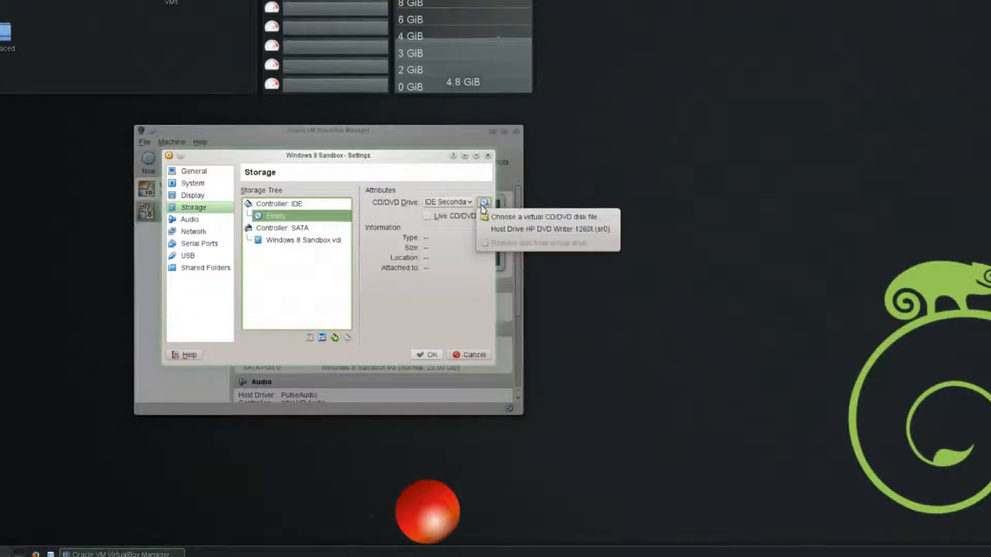
click(566, 222)
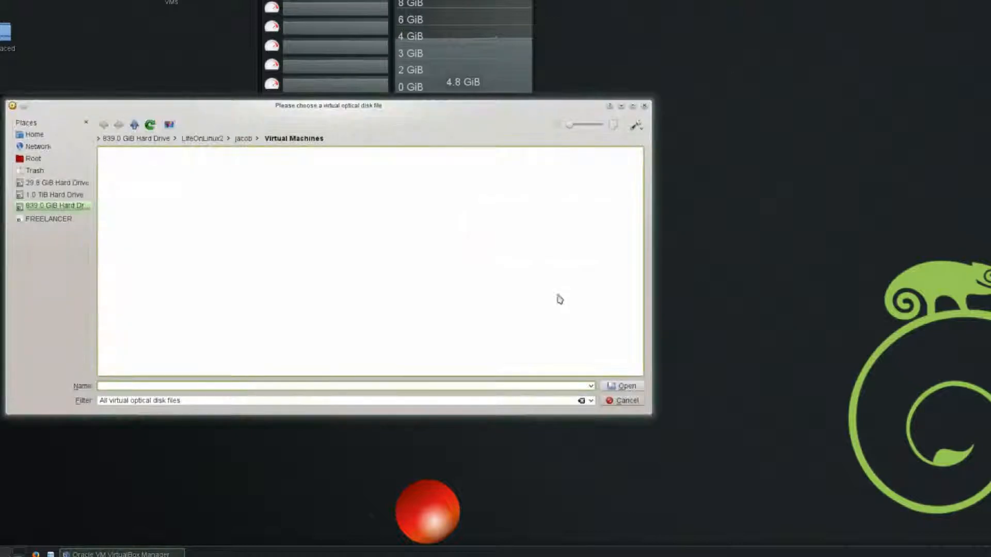
click(623, 401)
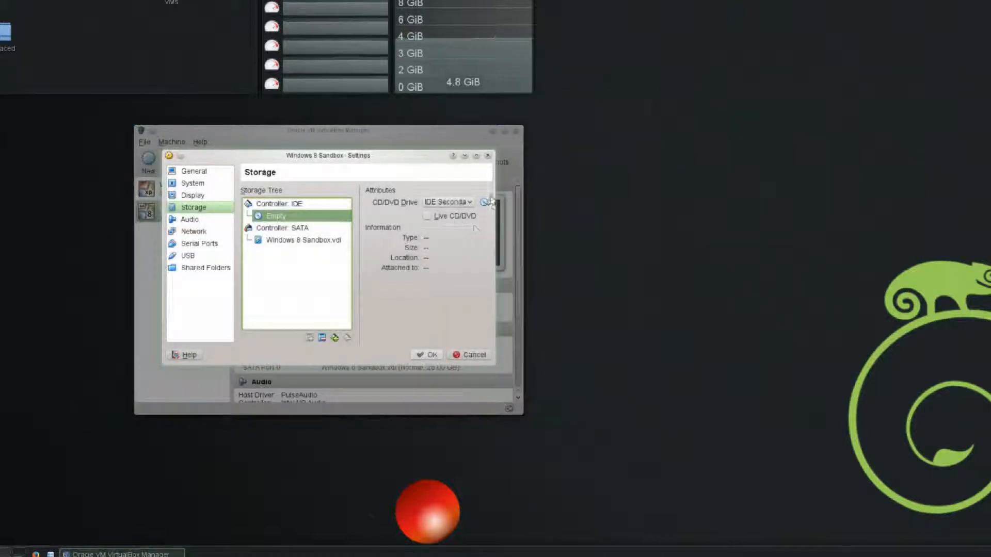
- Attach the host drive HP DVD Writer 1260t (sr0) to the machine's empty IDE optical drive
click(484, 202)
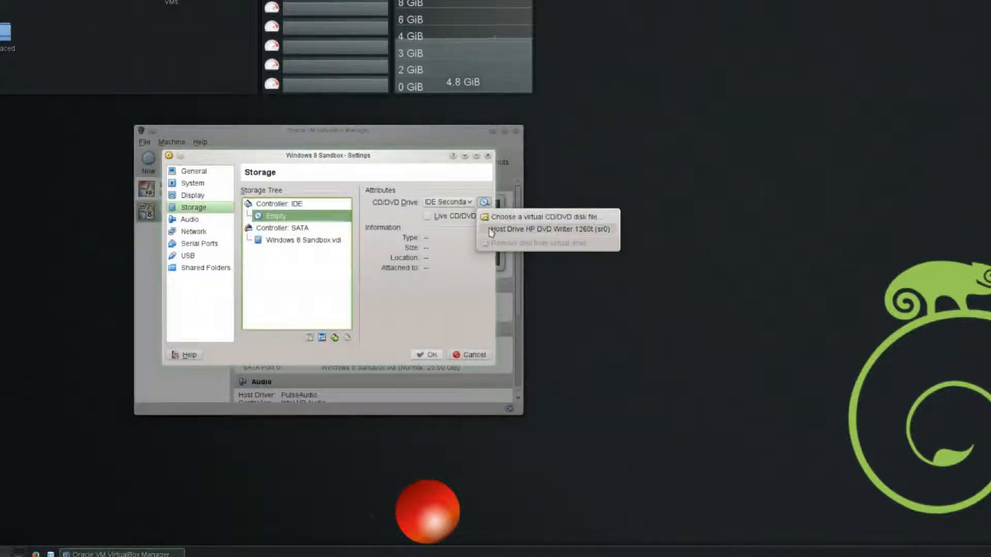
click(491, 230)
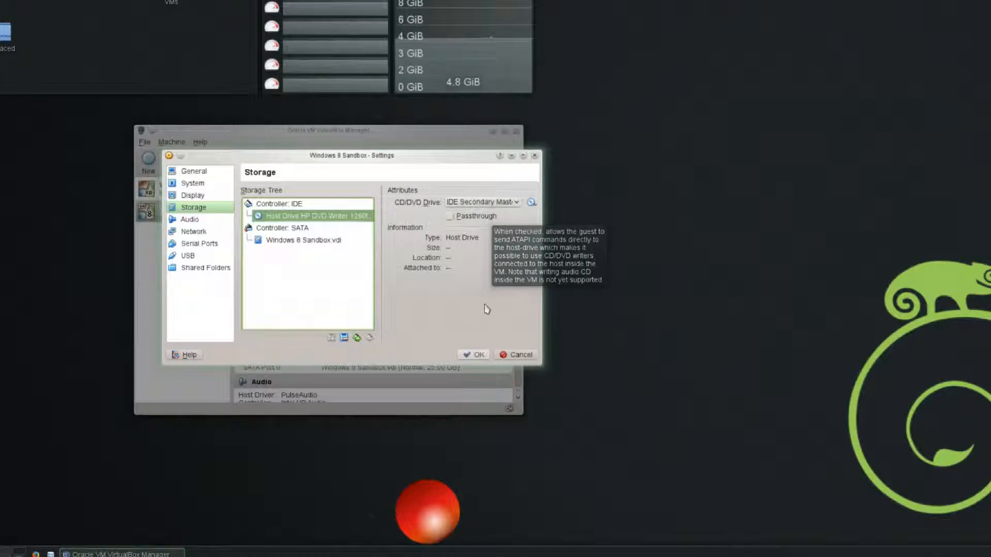
- Review the machine's audio, network, serial port and USB settings
click(219, 220)
click(216, 236)
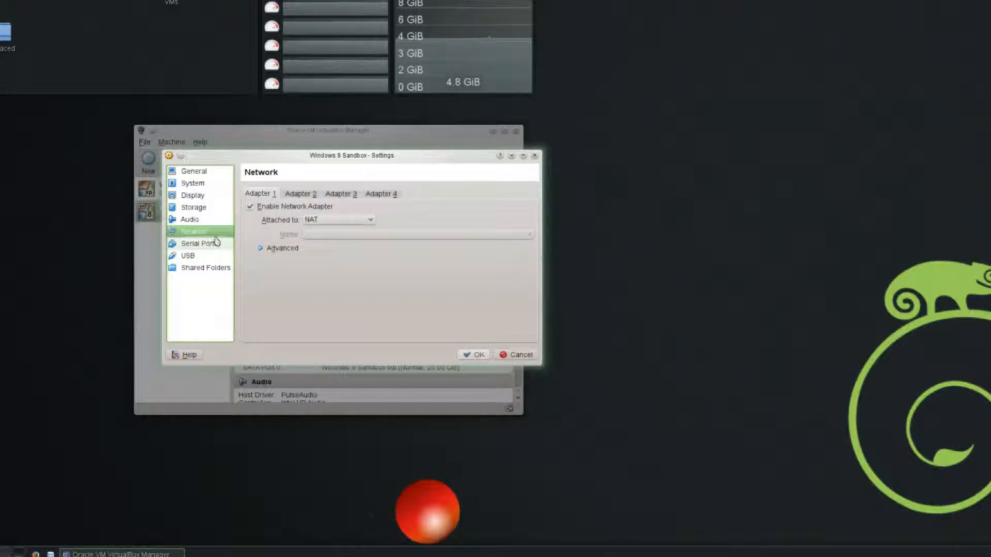
click(217, 244)
click(219, 256)
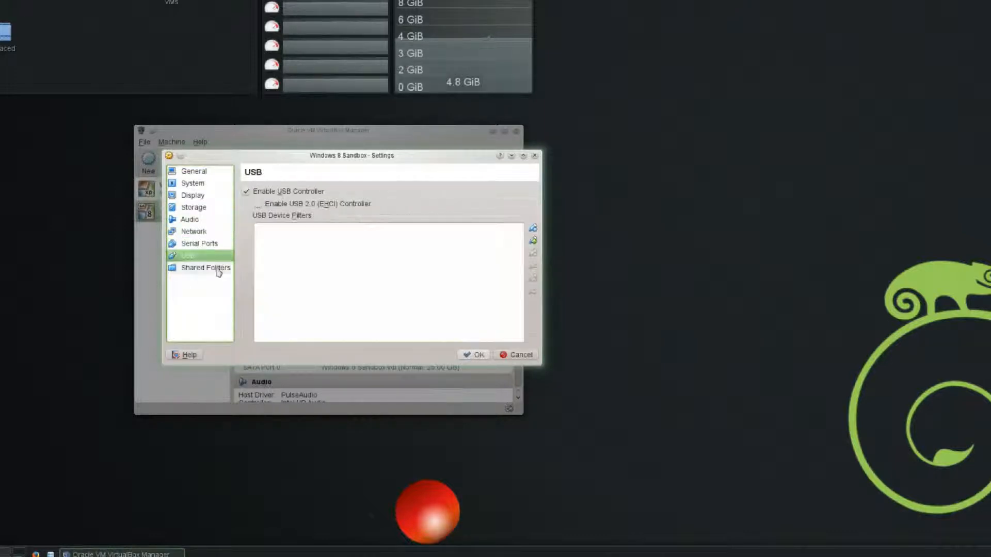
- Start adding a shared folder for the machine and choose the Public folder in the home directory as its path
click(219, 268)
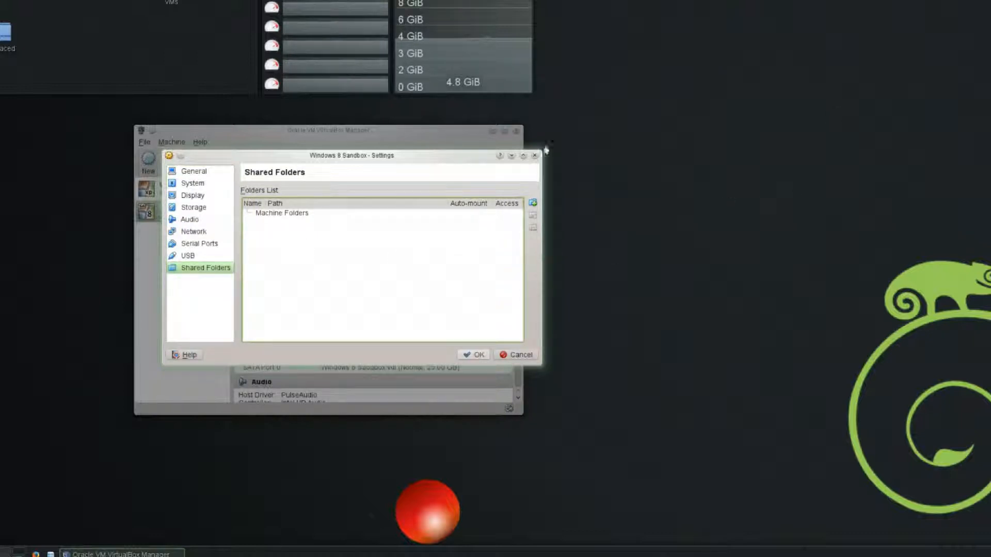
click(532, 203)
click(419, 227)
click(421, 229)
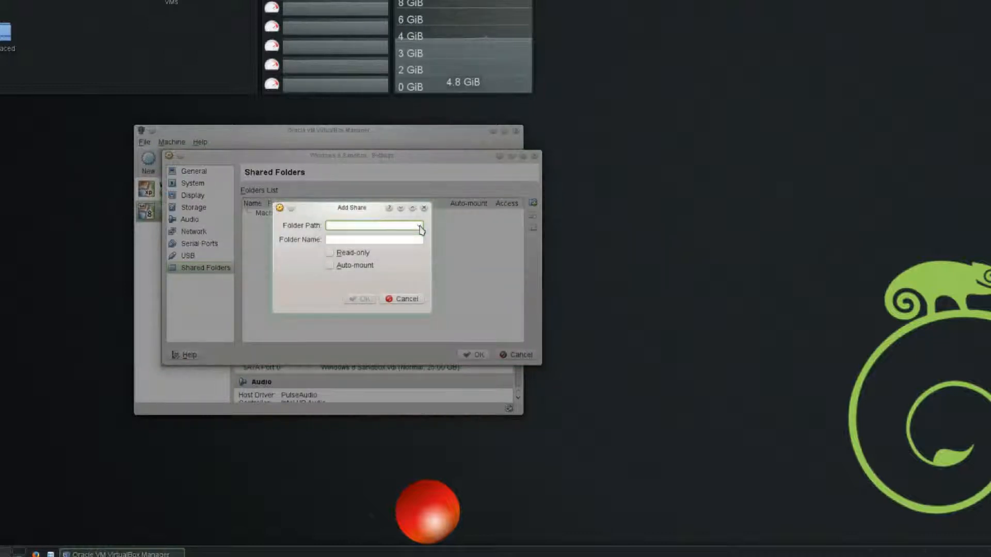
click(419, 227)
click(407, 245)
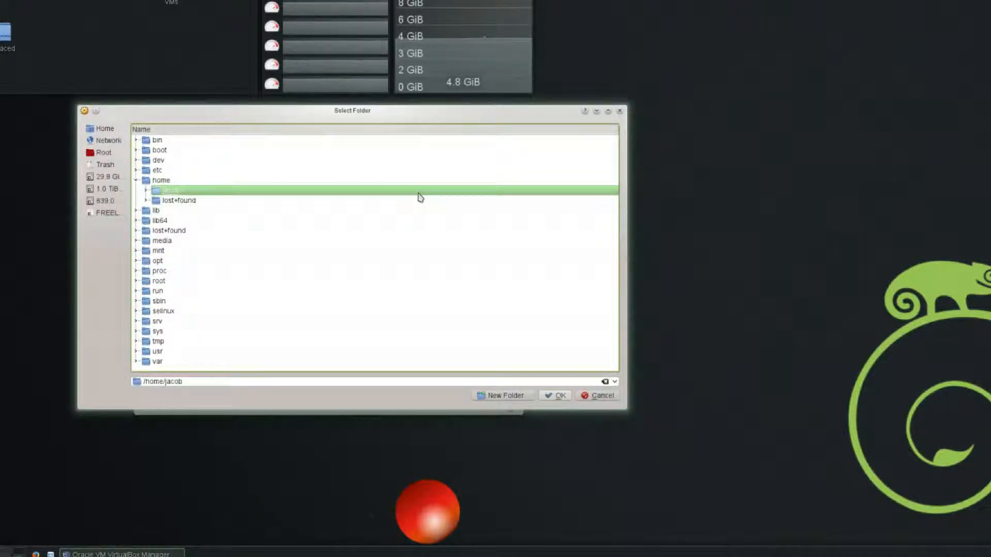
drag(471, 111, 945, 166)
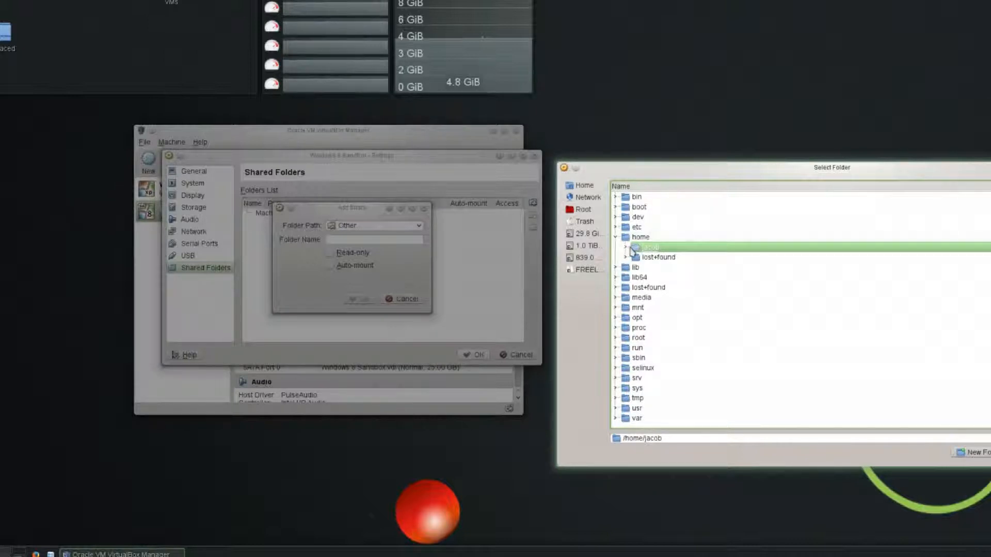
click(626, 248)
click(691, 338)
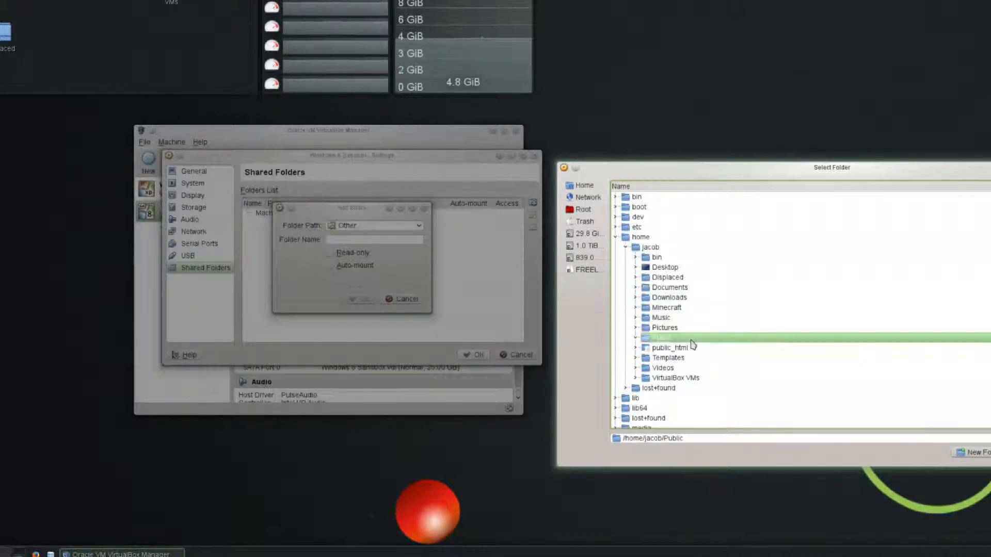
click(990, 453)
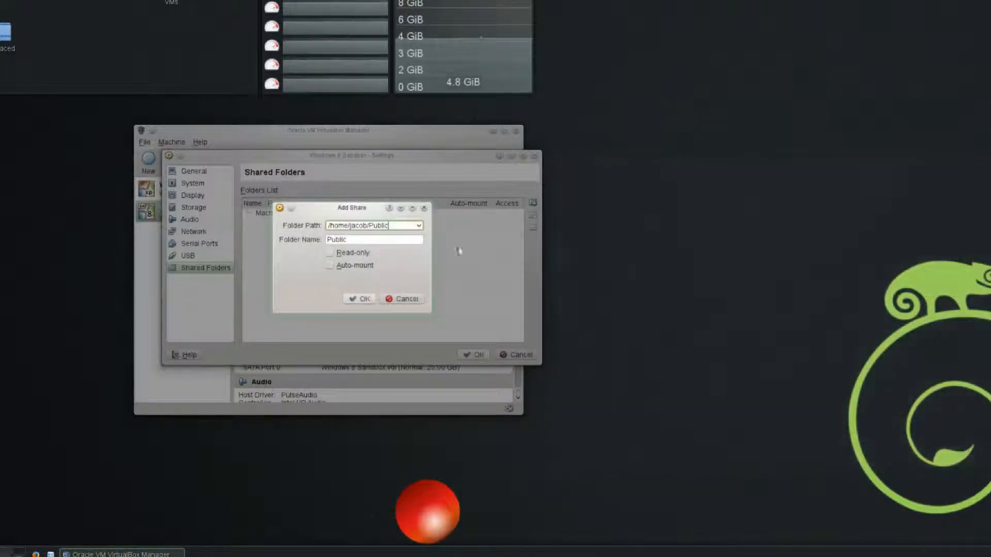
- Enable Auto-mount for the Public share, leave it writable, then add it and save the machine's settings
click(366, 239)
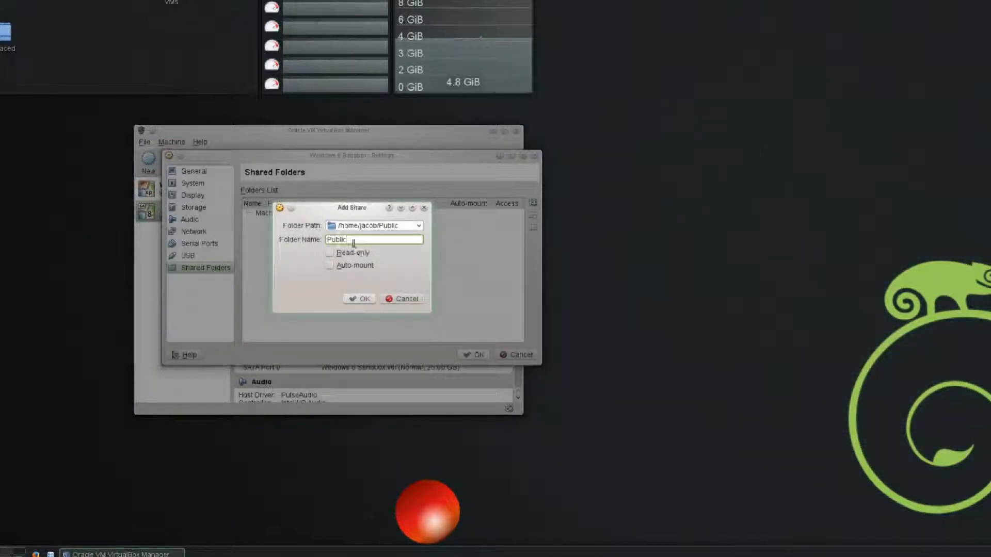
click(353, 253)
click(354, 266)
click(353, 253)
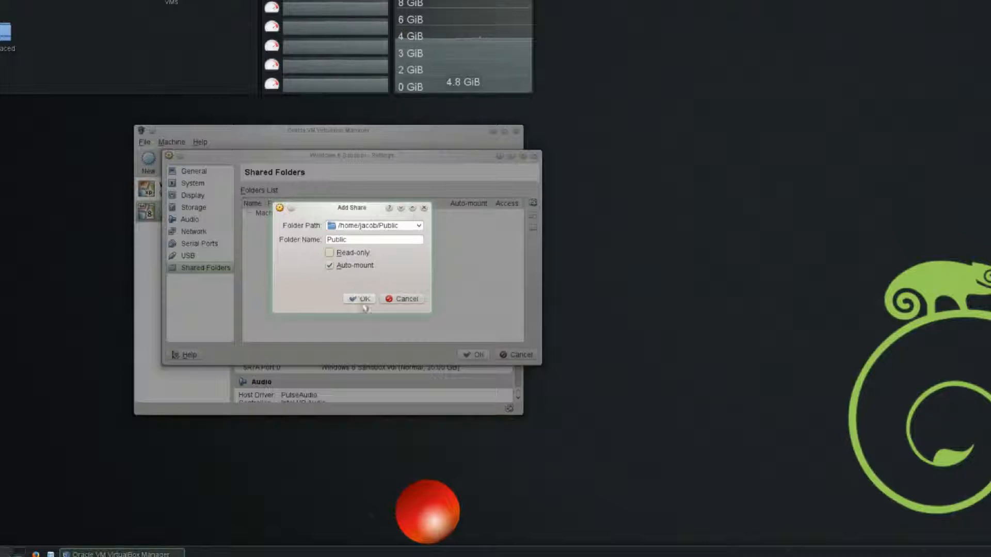
click(360, 238)
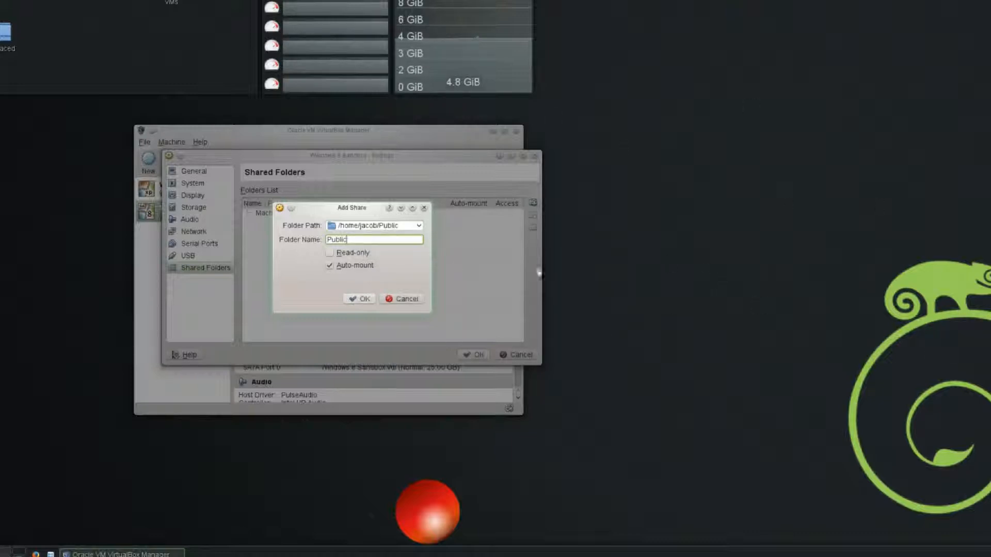
click(408, 228)
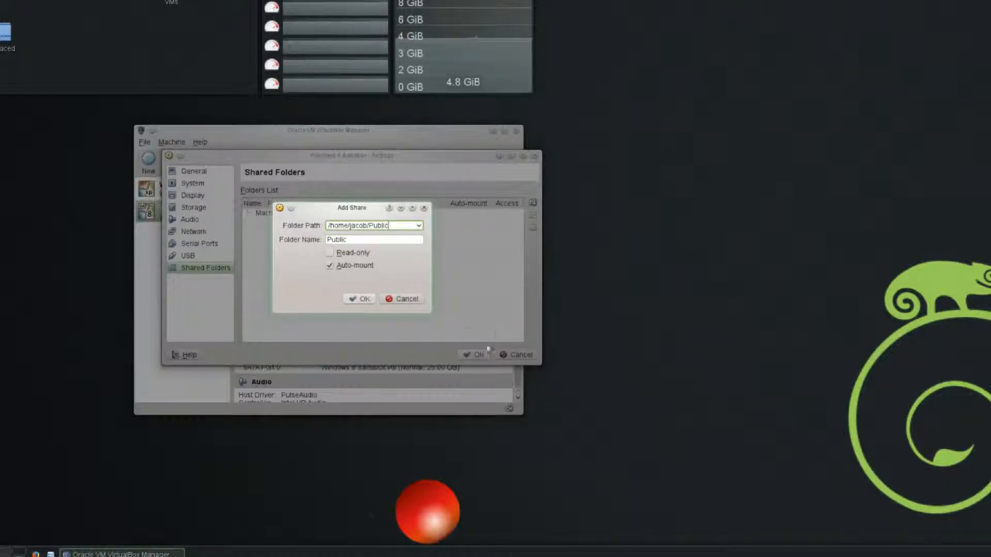
click(352, 300)
click(470, 354)
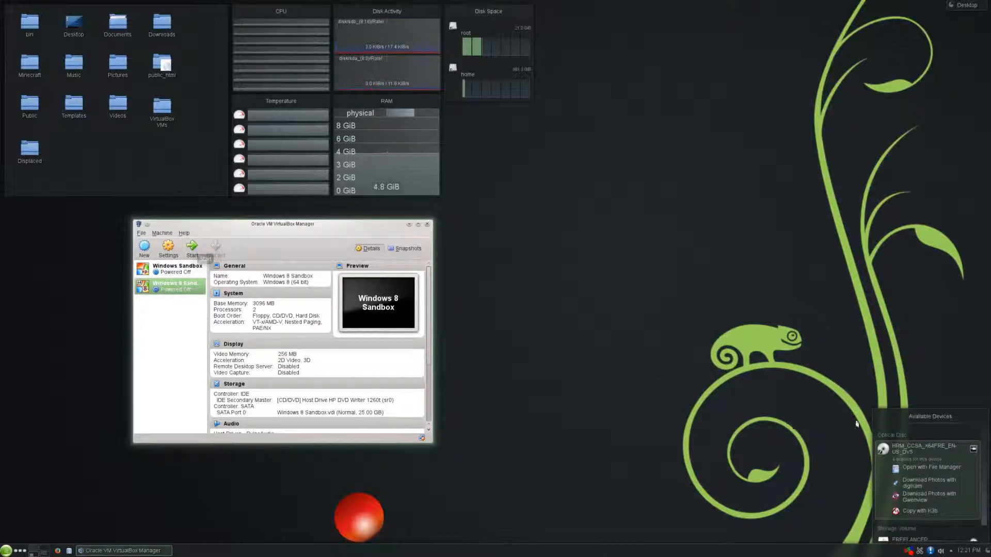
- Close the Available Devices notifier, start the Windows 8 Sandbox machine and permanently dismiss its auto capture keyboard message
click(777, 439)
click(931, 550)
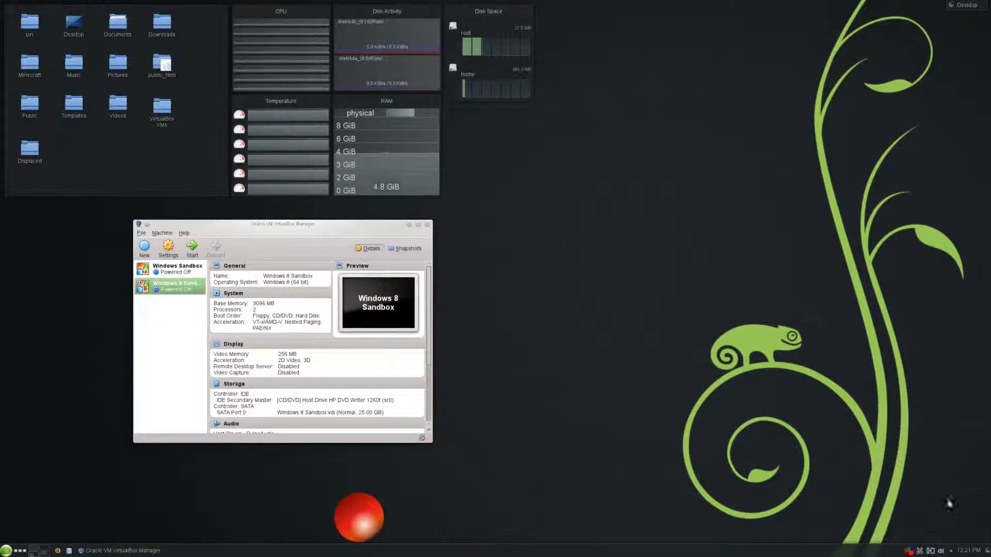
click(188, 285)
click(192, 248)
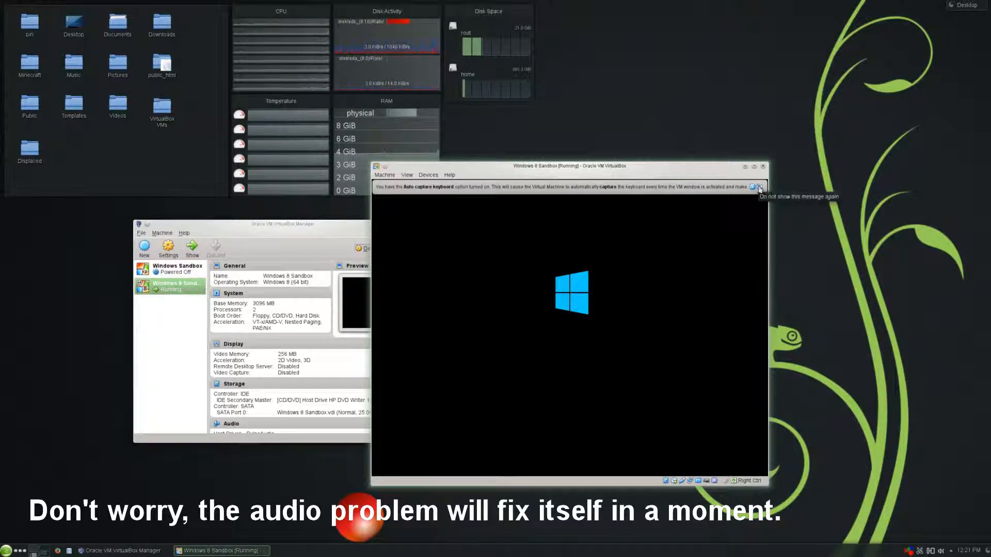
click(760, 188)
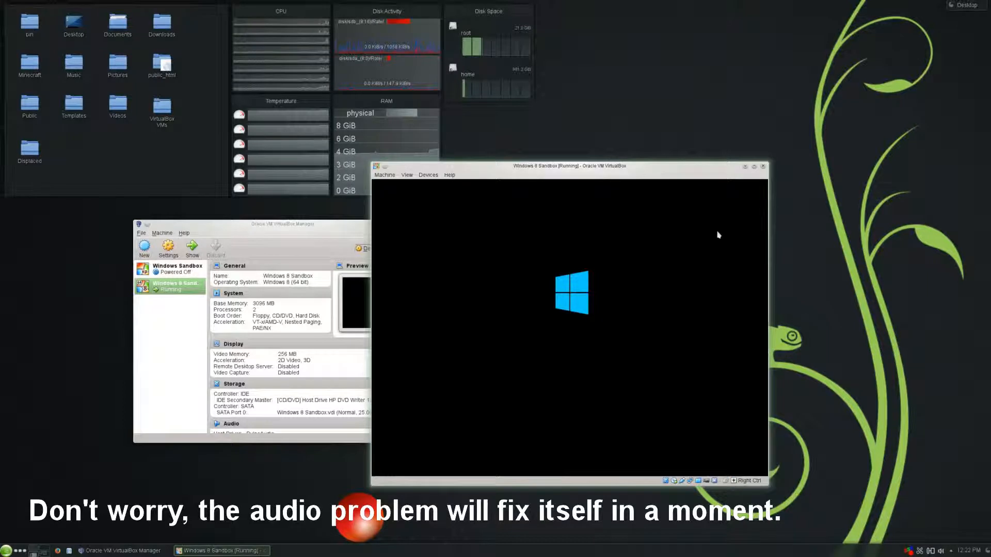
click(384, 176)
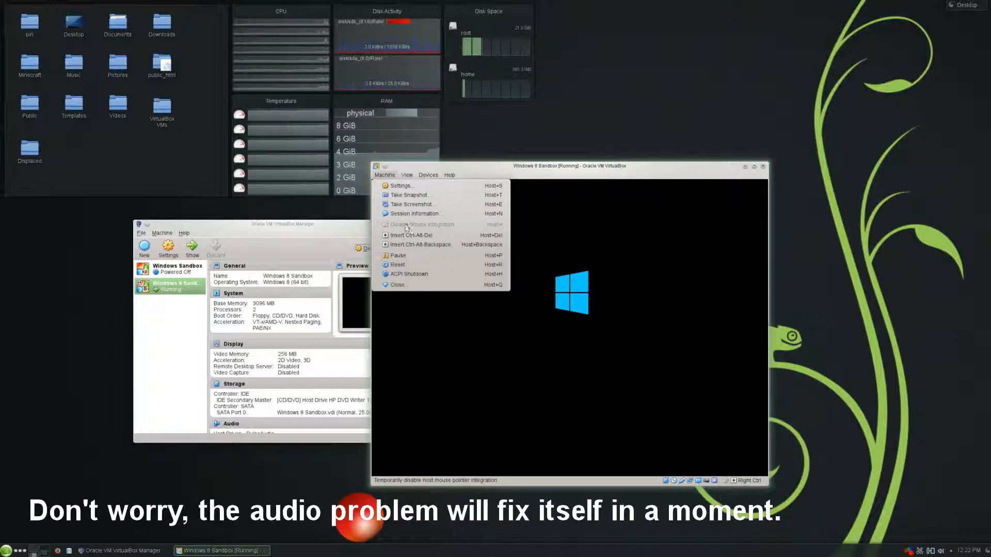
click(391, 176)
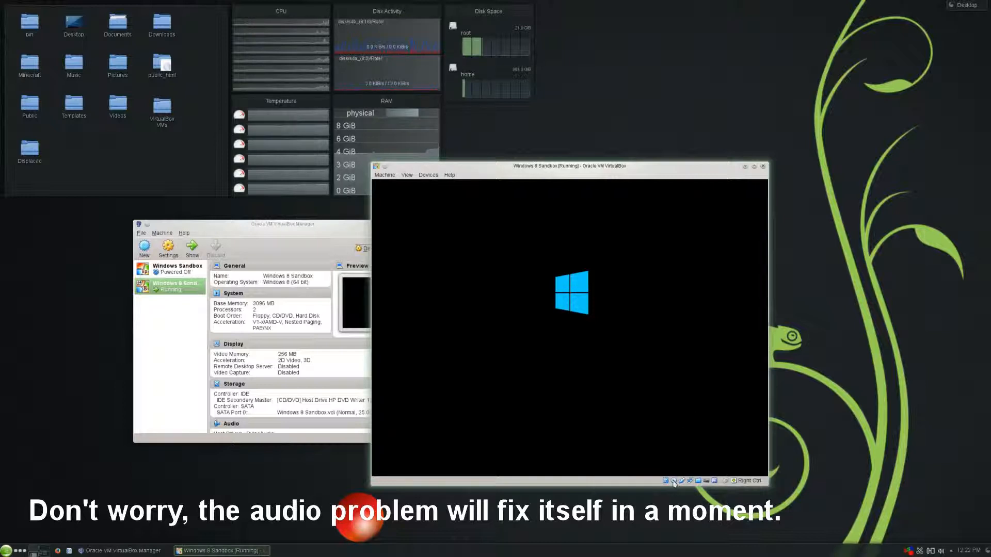
mouse_move(674, 483)
drag(597, 169, 518, 136)
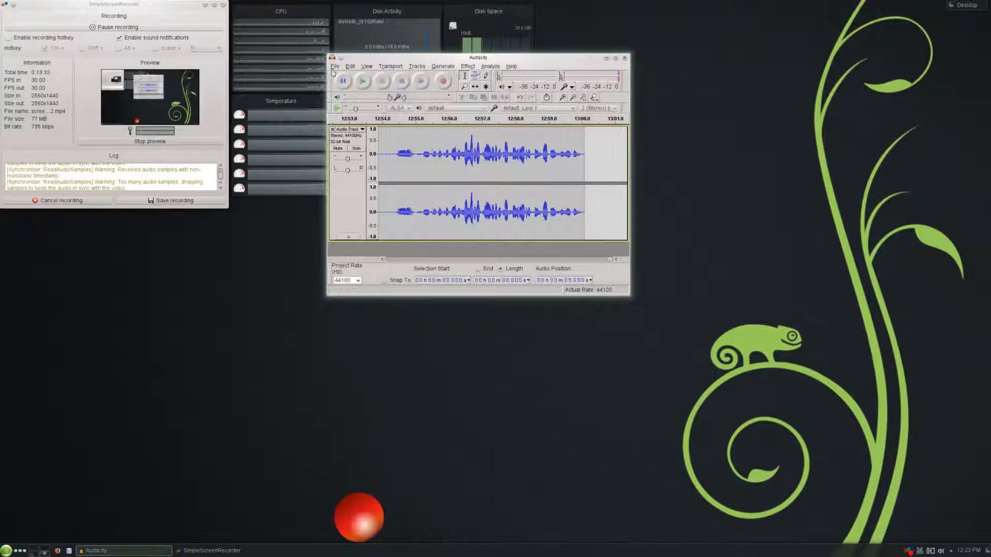
- Start saving the recorded audio track in Audacity as a new project
click(334, 66)
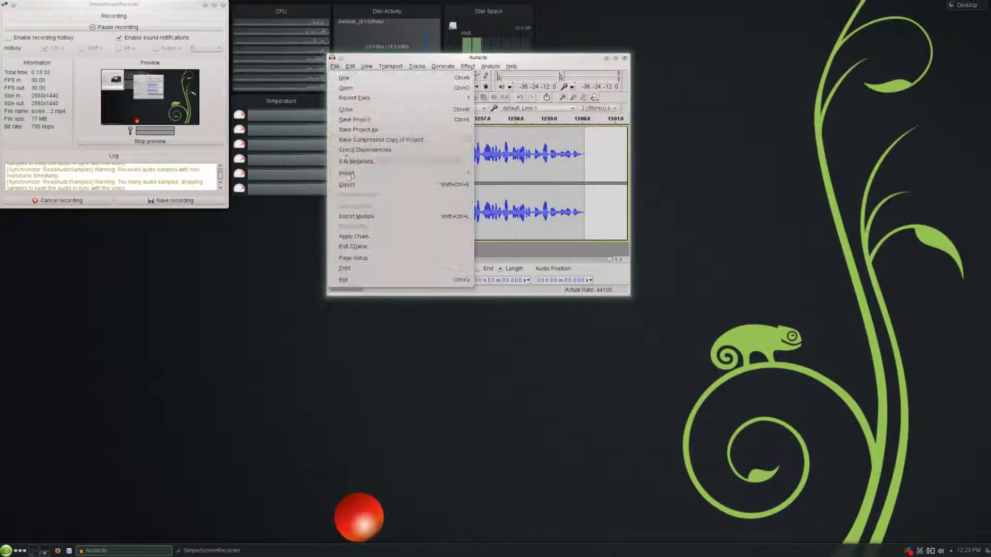
click(365, 131)
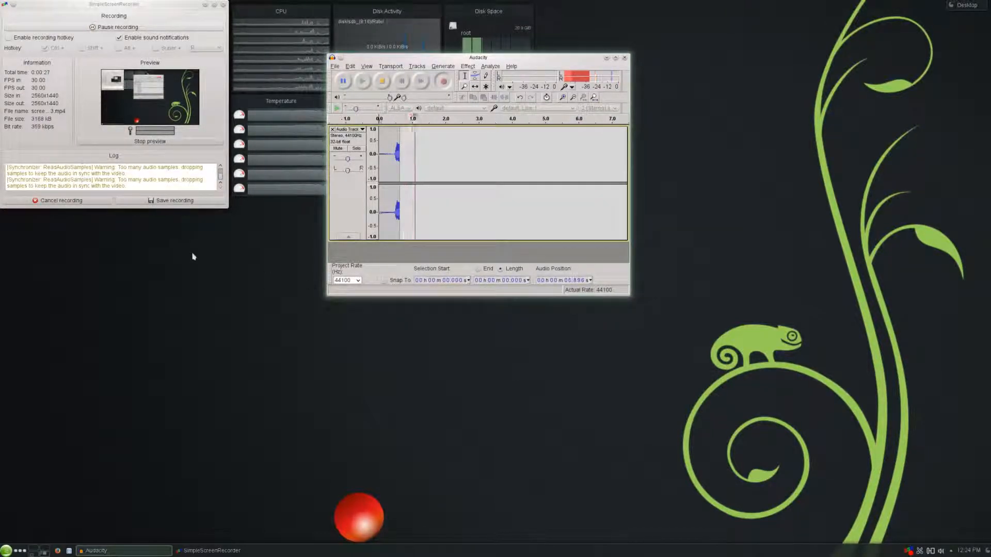
- Return to the desktop with VirtualBox Manager and open the system settings of the Windows 8 Sandbox machine
mouse_move(0, 0)
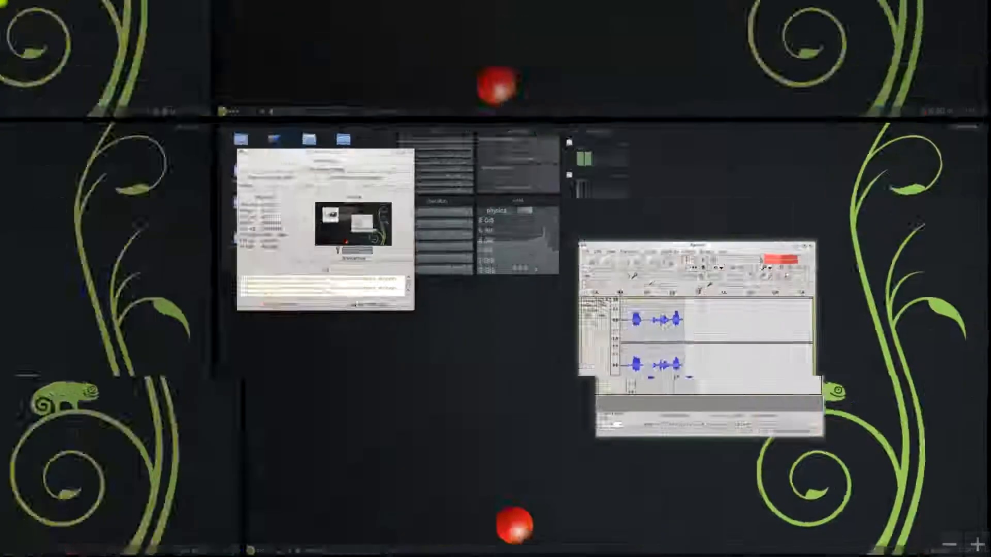
click(267, 386)
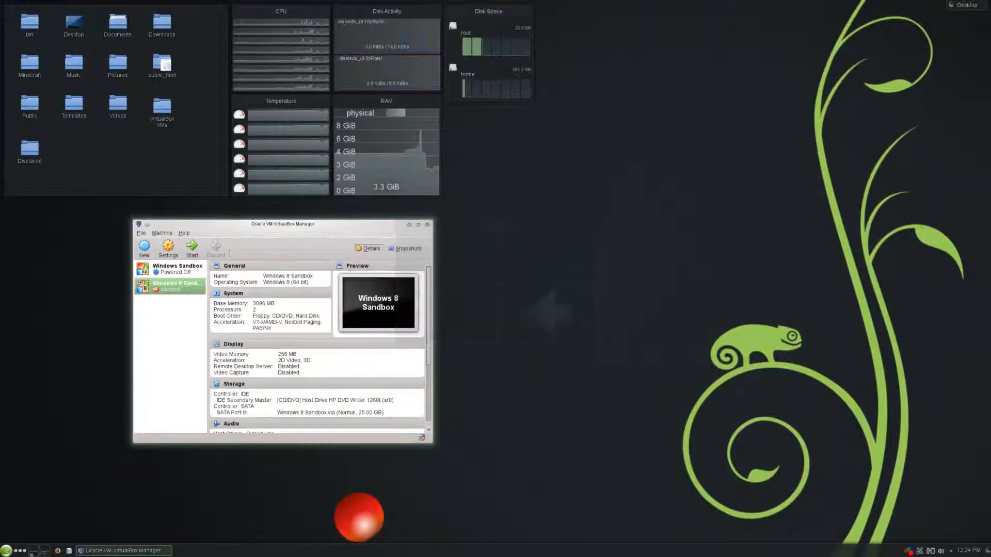
click(169, 258)
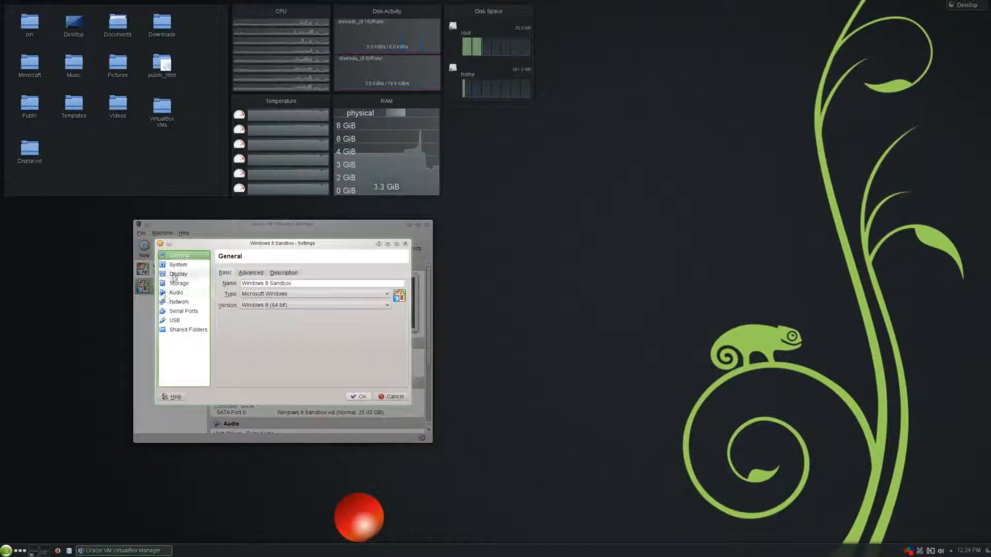
click(405, 243)
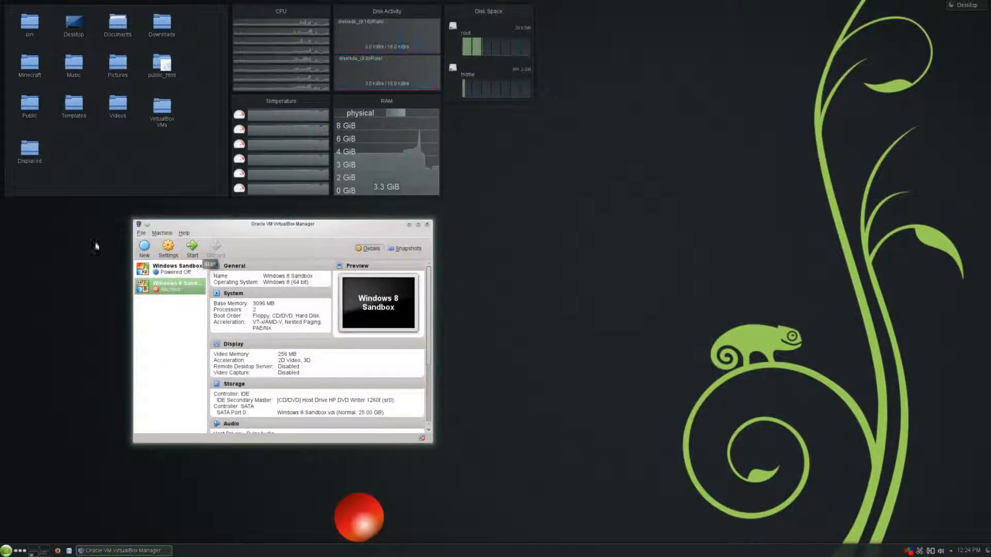
click(168, 259)
click(181, 265)
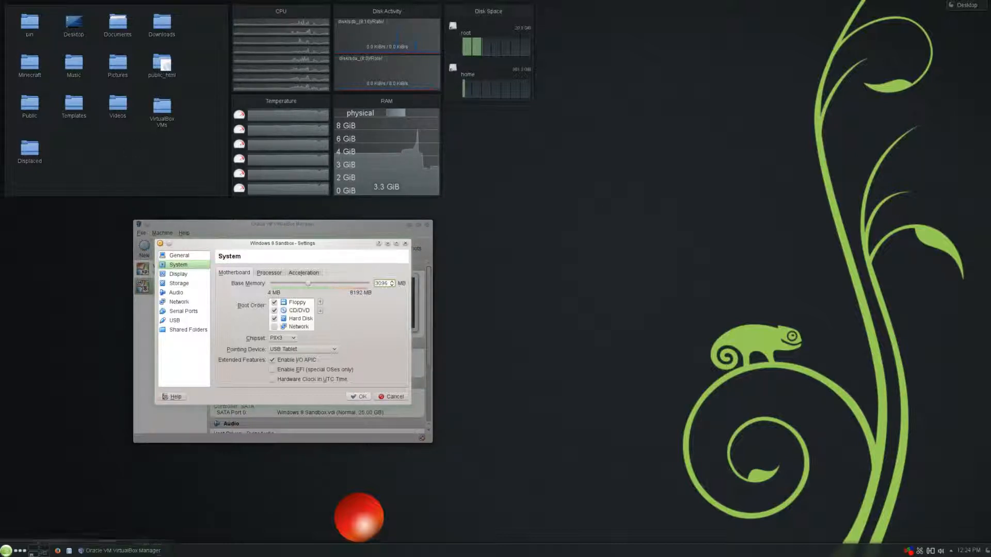
- Launch KCalc, calculate 1024 × 2.5 for the memory size in megabytes, and close the calculator
click(6, 551)
text(calc)
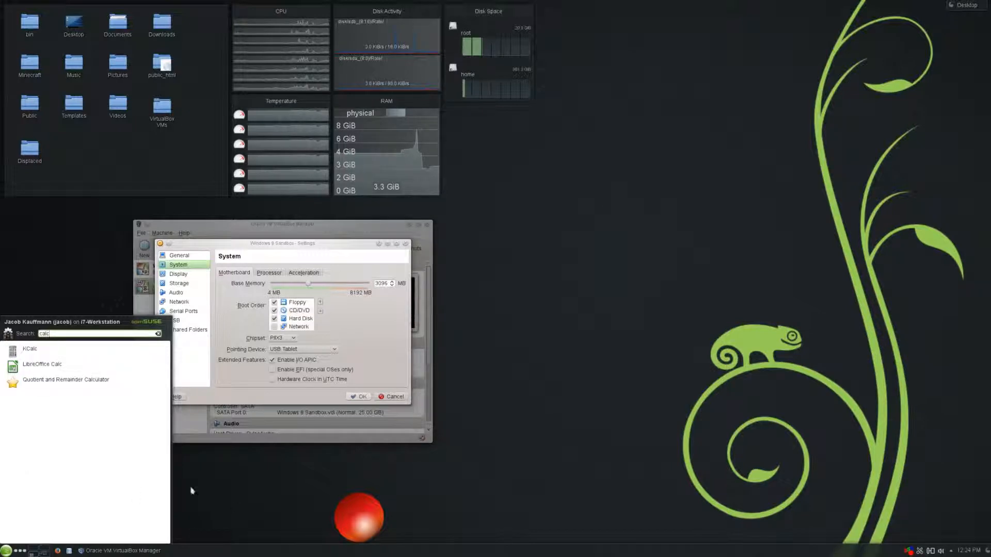
click(149, 353)
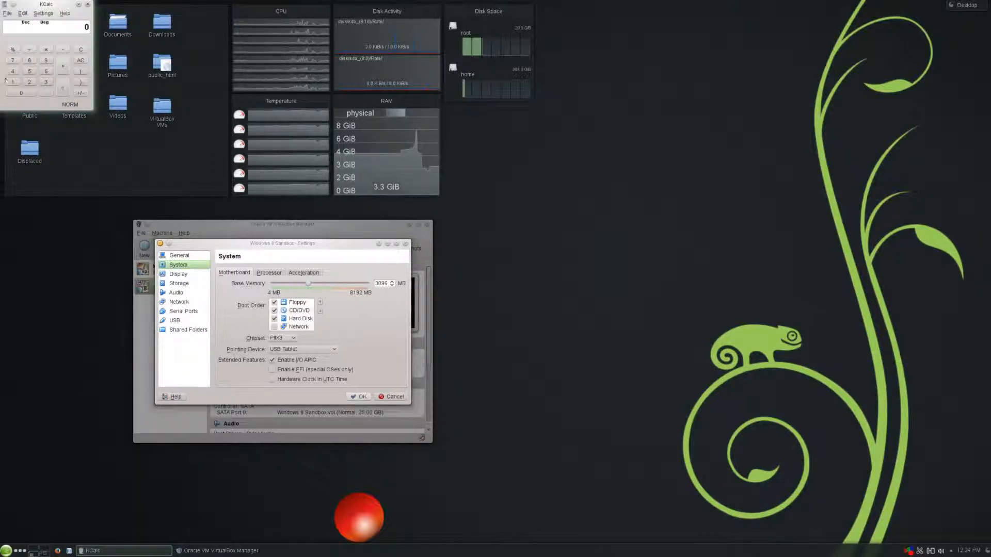
click(15, 83)
click(21, 93)
click(30, 82)
click(12, 72)
click(45, 50)
click(31, 82)
click(49, 94)
click(30, 72)
click(63, 88)
click(88, 5)
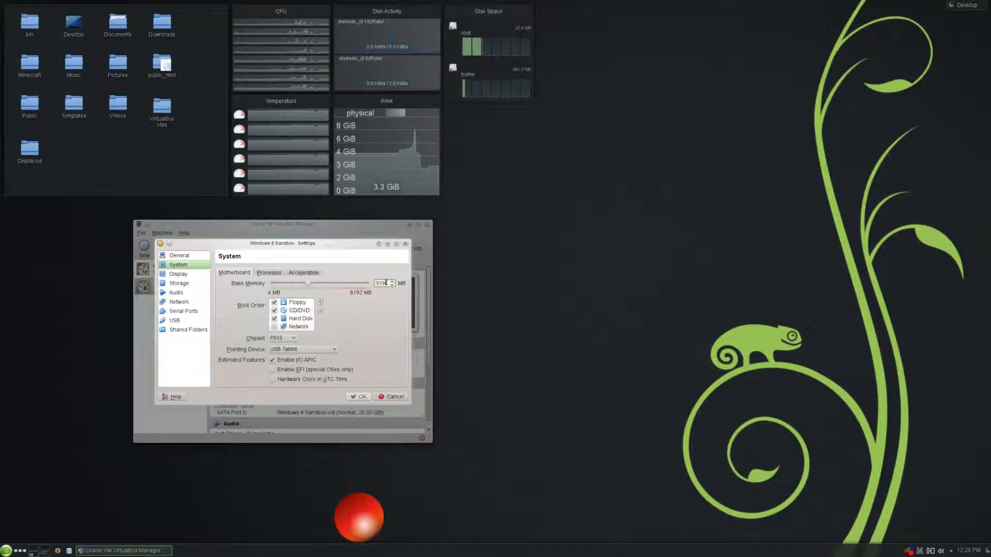
- Set the Windows 8 Sandbox machine's base memory to 2560 MB and save the settings
text(2560)
click(360, 396)
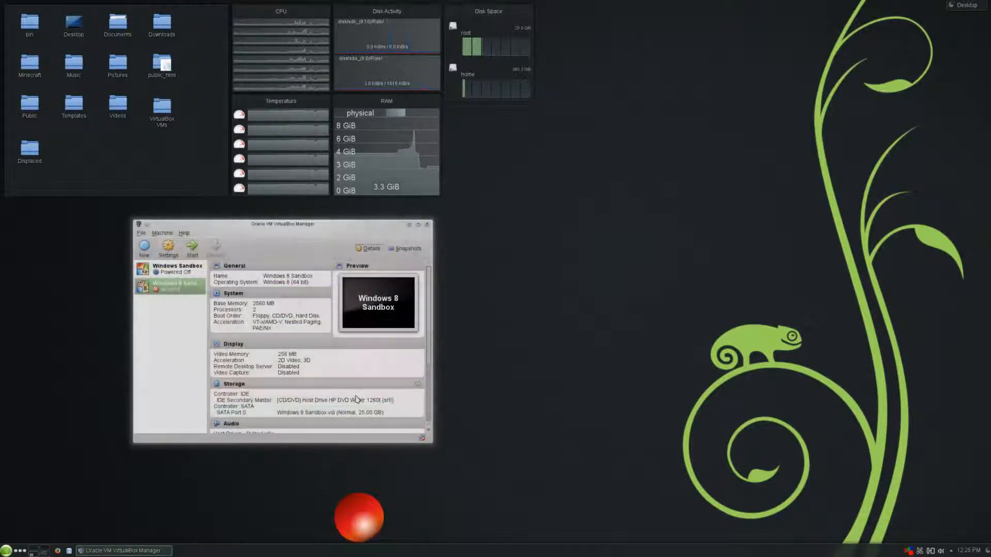
- Start the Windows 8 Sandbox machine, move its window clear of the manager and dismiss the mouse pointer integration message
click(192, 247)
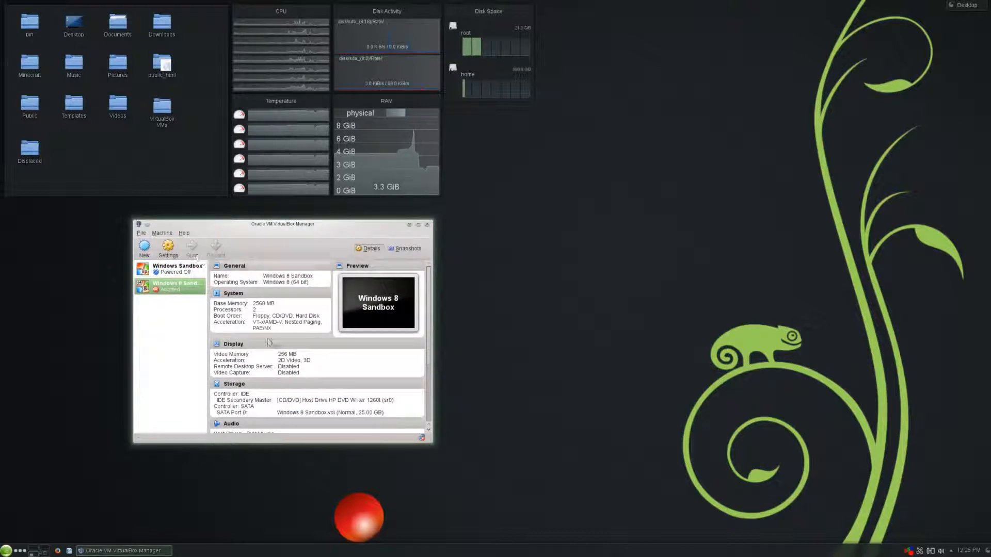
drag(498, 168, 502, 228)
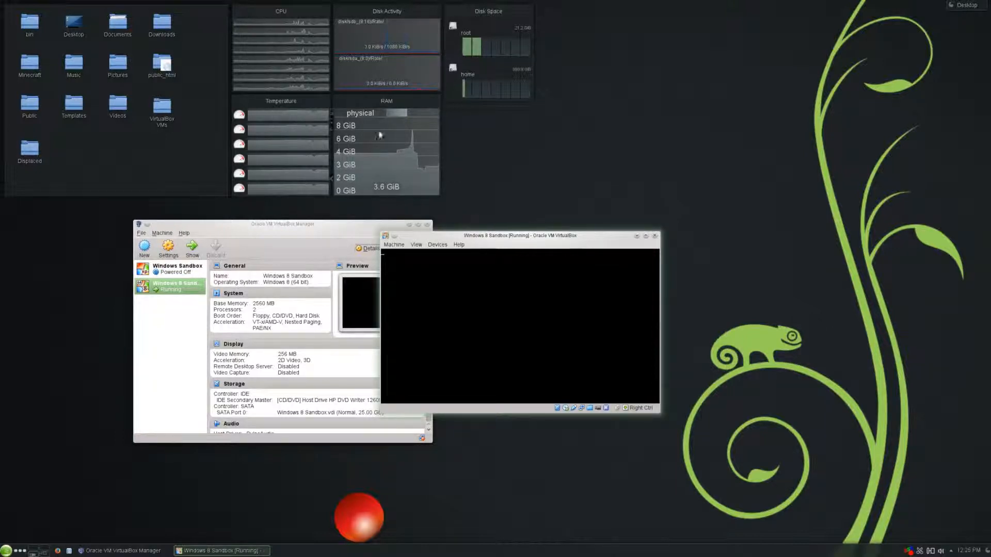
drag(466, 223, 541, 137)
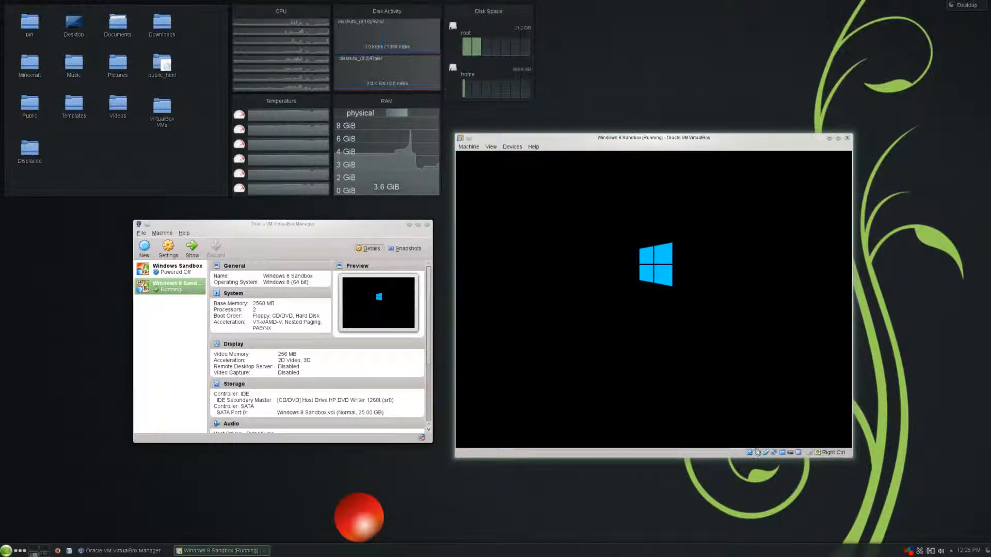
mouse_move(758, 457)
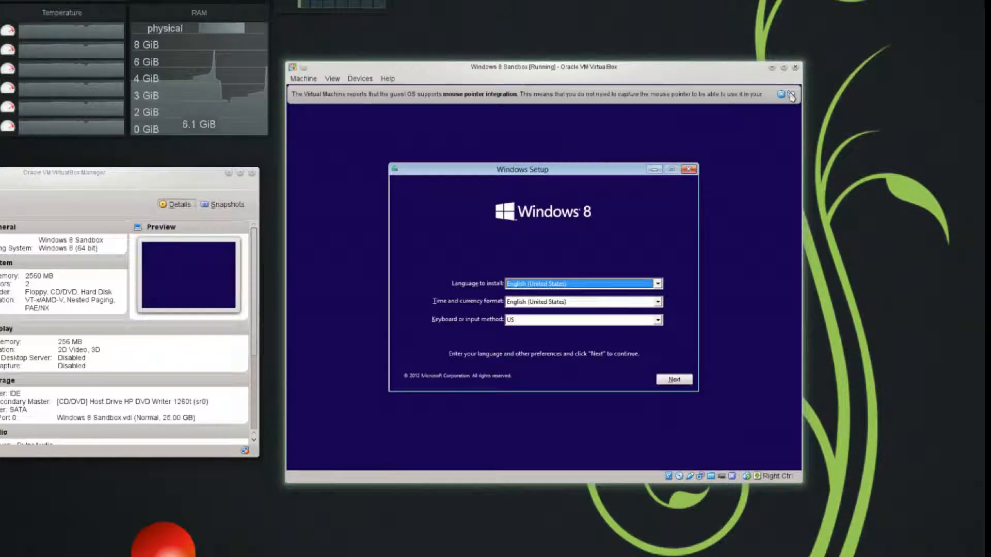
click(791, 95)
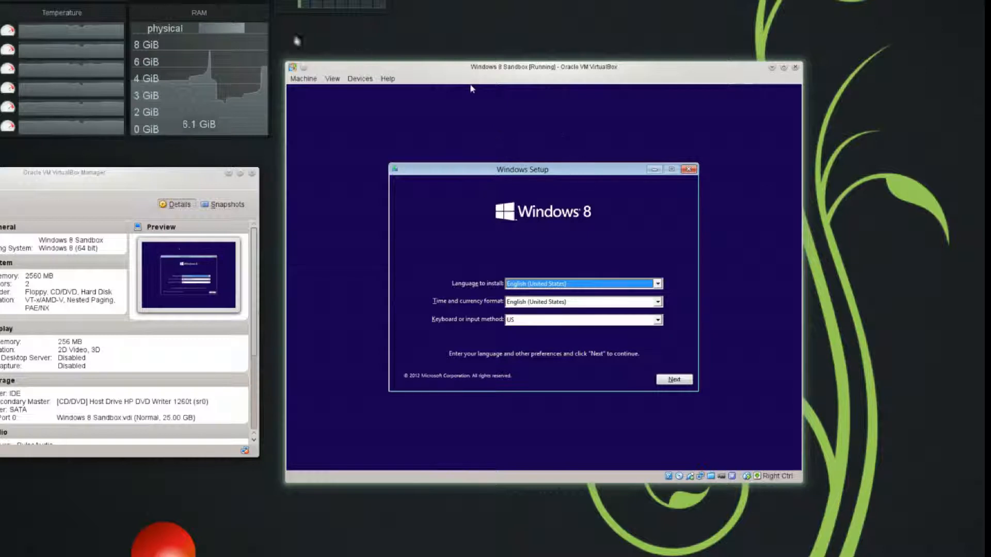
- Accept the English (United States) language and US keyboard in Windows Setup and begin the installation
click(87, 170)
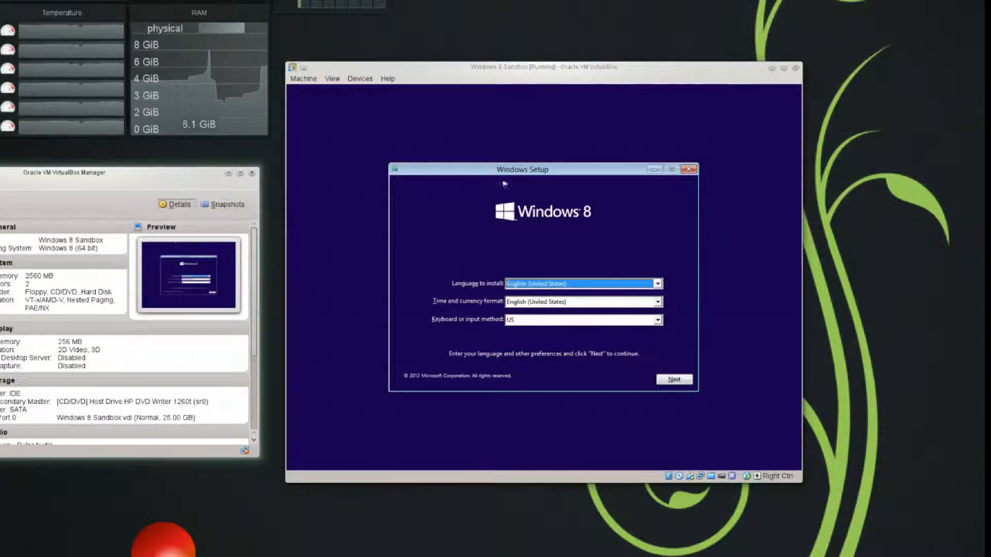
click(512, 127)
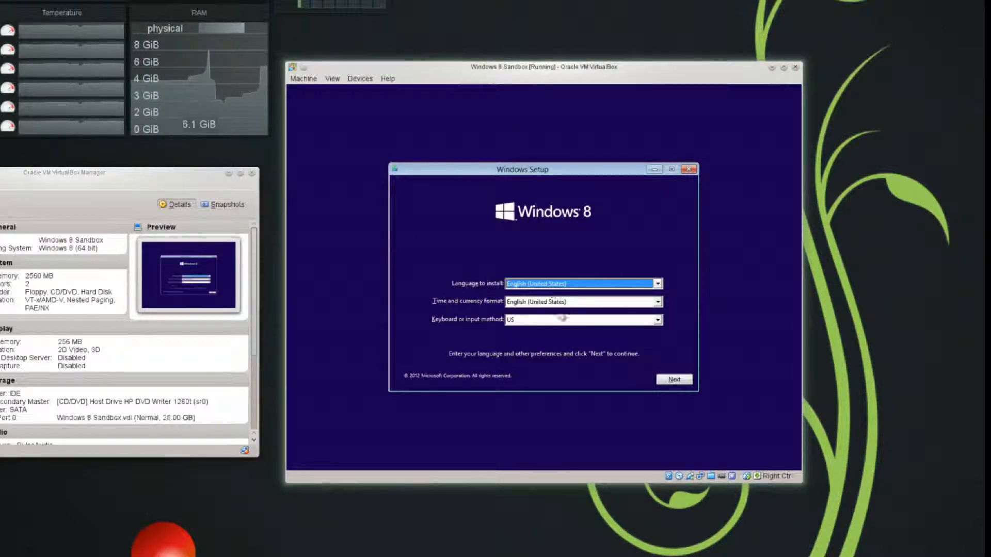
key(Return)
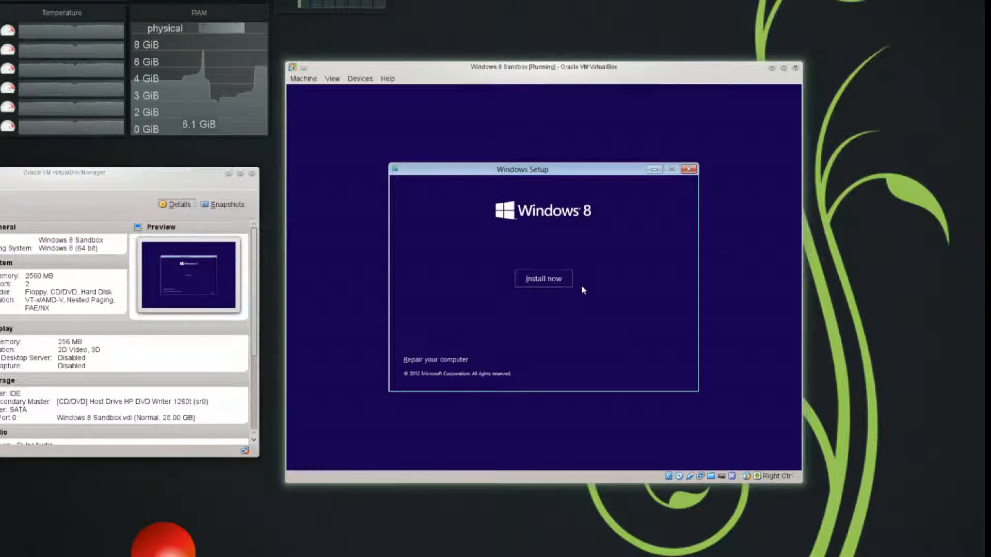
click(546, 279)
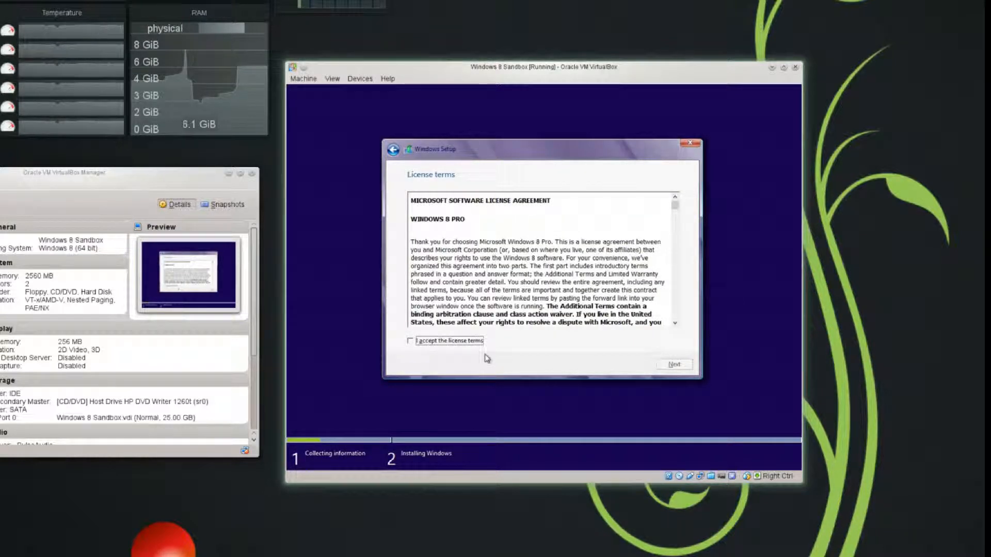
- Accept the license terms and run a custom installation of Windows on Drive 0 Unallocated Space
click(410, 341)
click(675, 363)
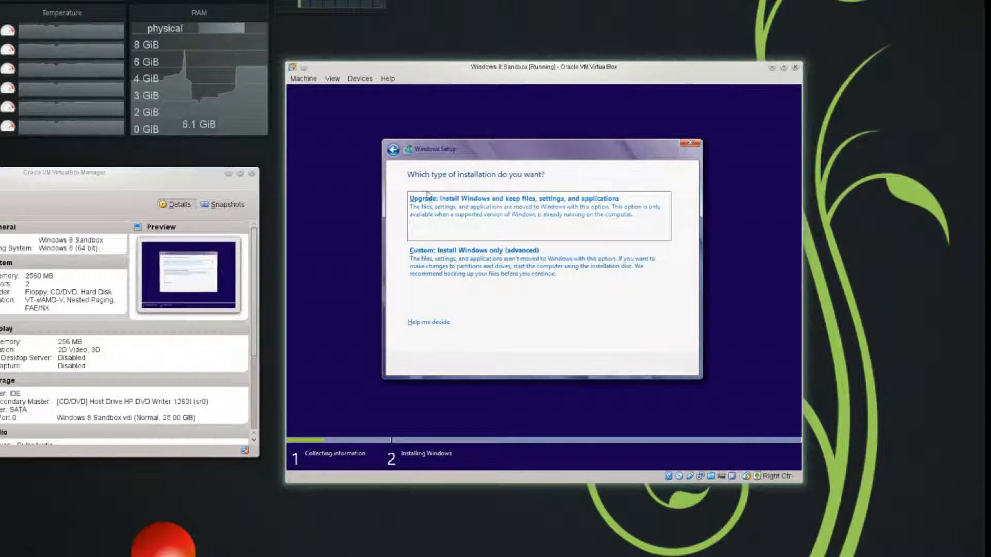
click(446, 256)
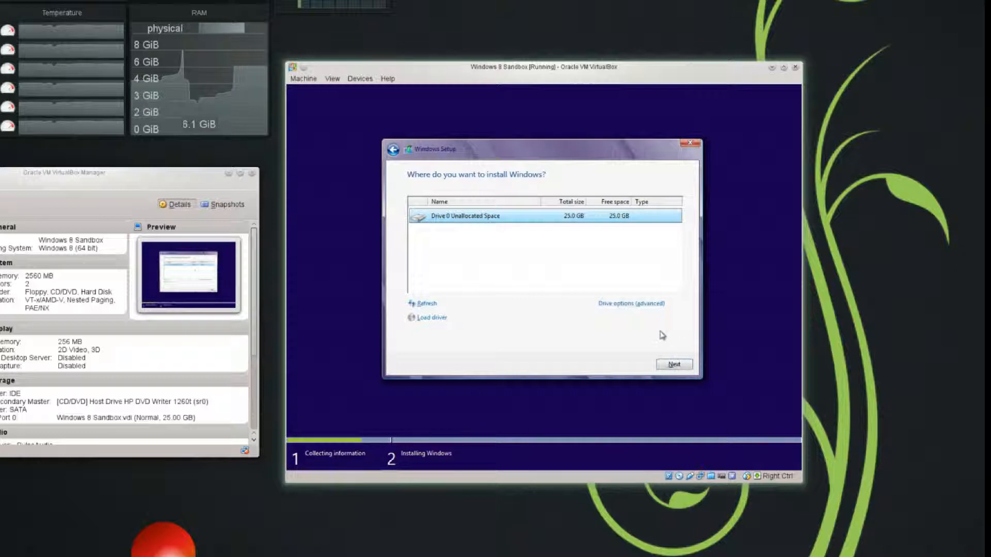
click(674, 363)
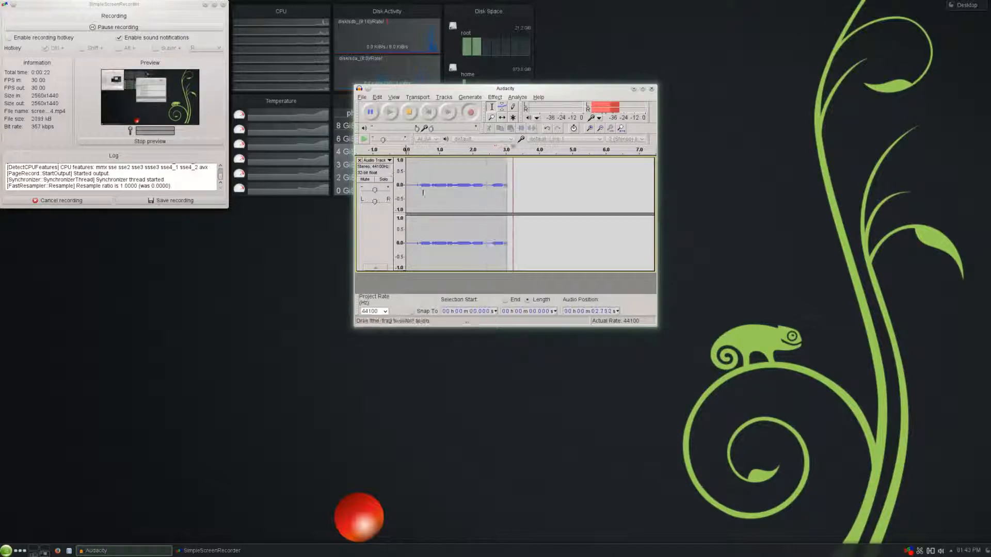
- Switch to the virtual desktop with the running Windows 8 Sandbox machine, then open and close the guest's Recycle Bin
mouse_move(0, 1)
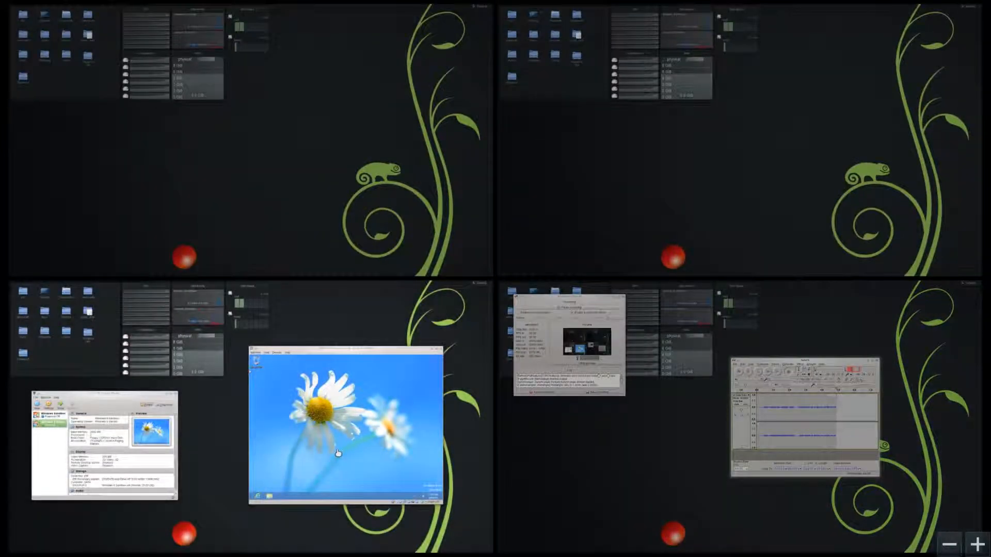
click(402, 351)
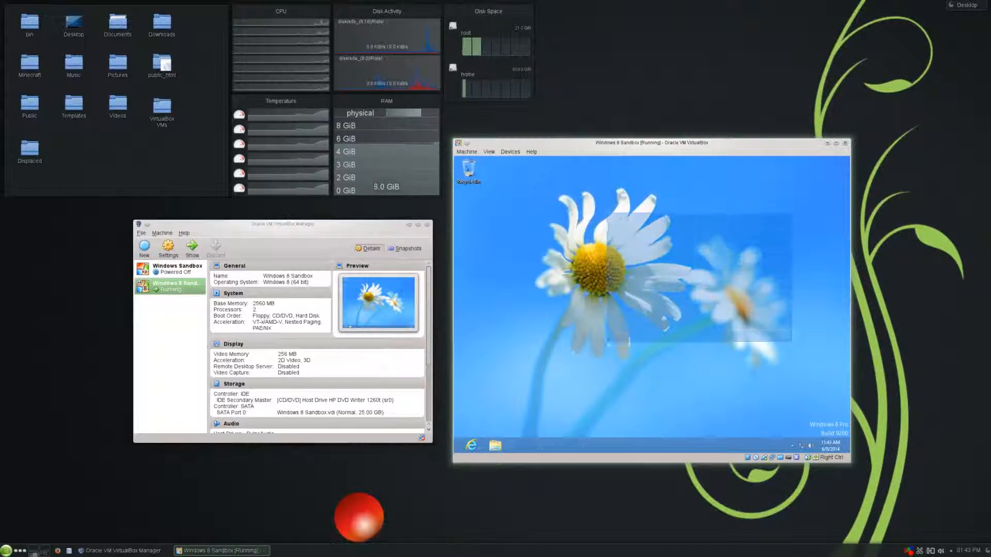
double_click(468, 170)
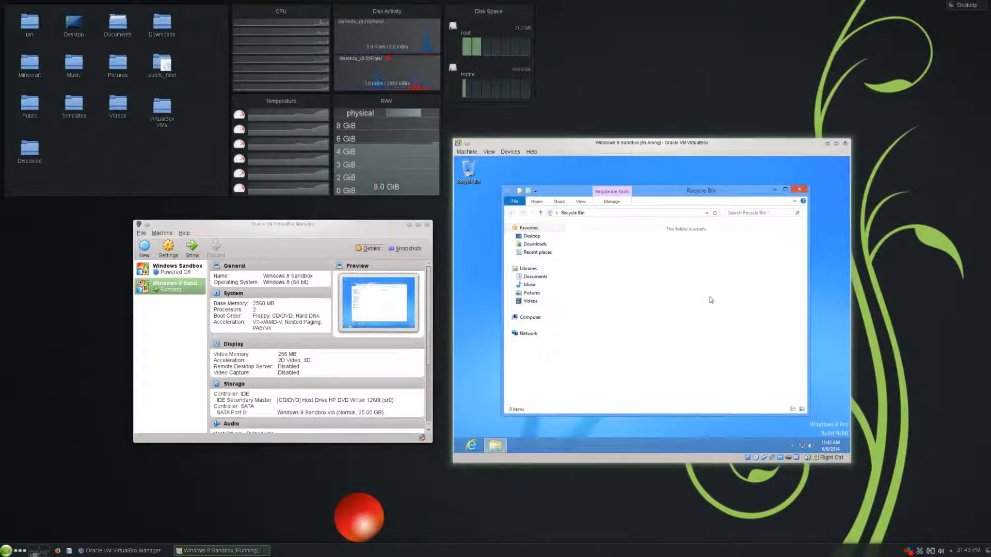
drag(697, 274, 637, 355)
drag(651, 334, 697, 333)
drag(664, 361, 689, 307)
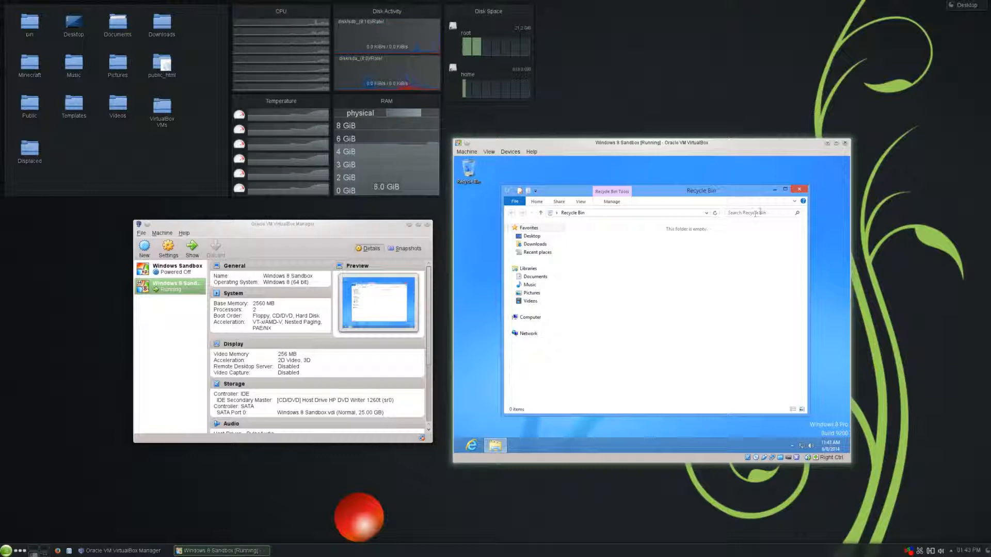
click(796, 195)
drag(538, 201, 509, 185)
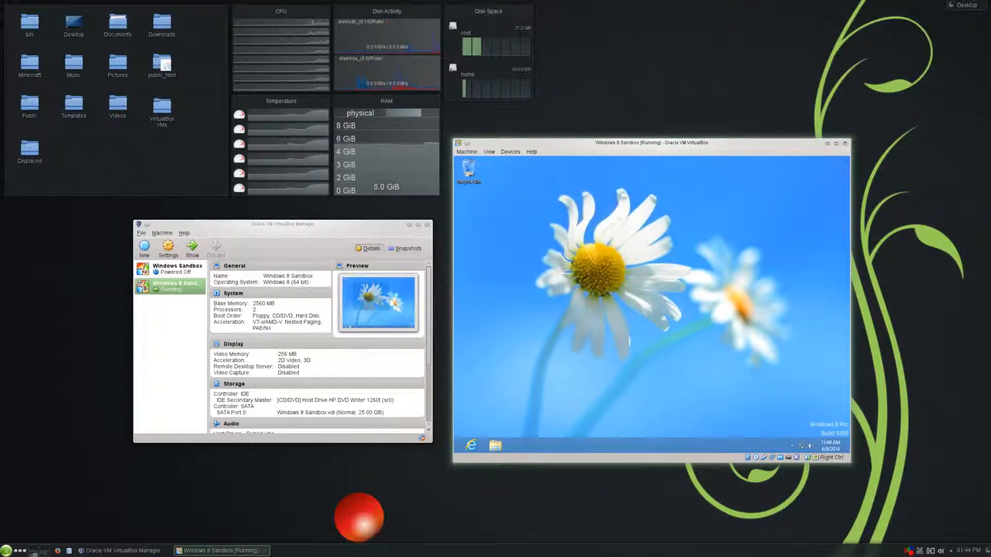
- Open the guest's Windows 8 Start screen, return to its desktop and bring up the charms bar
click(809, 444)
click(597, 373)
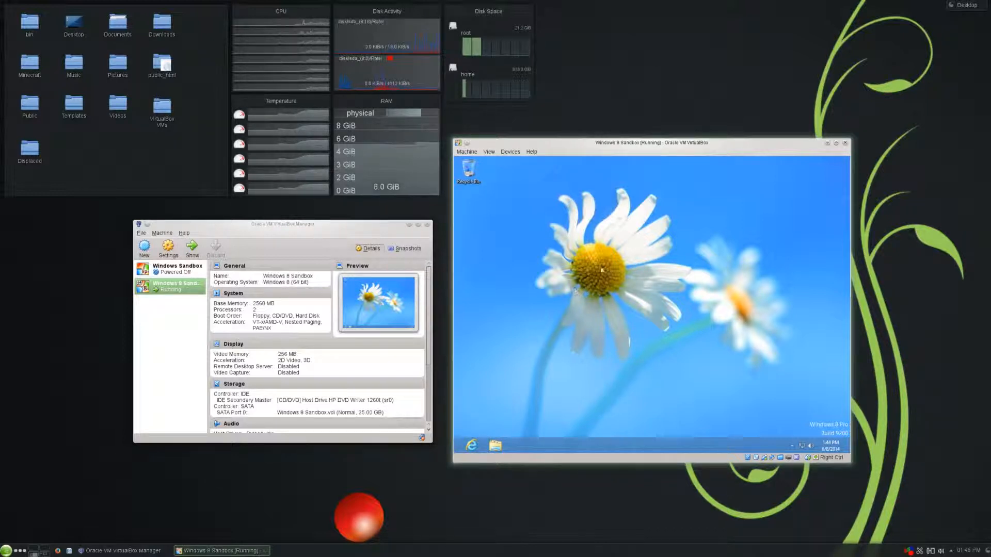
mouse_move(454, 452)
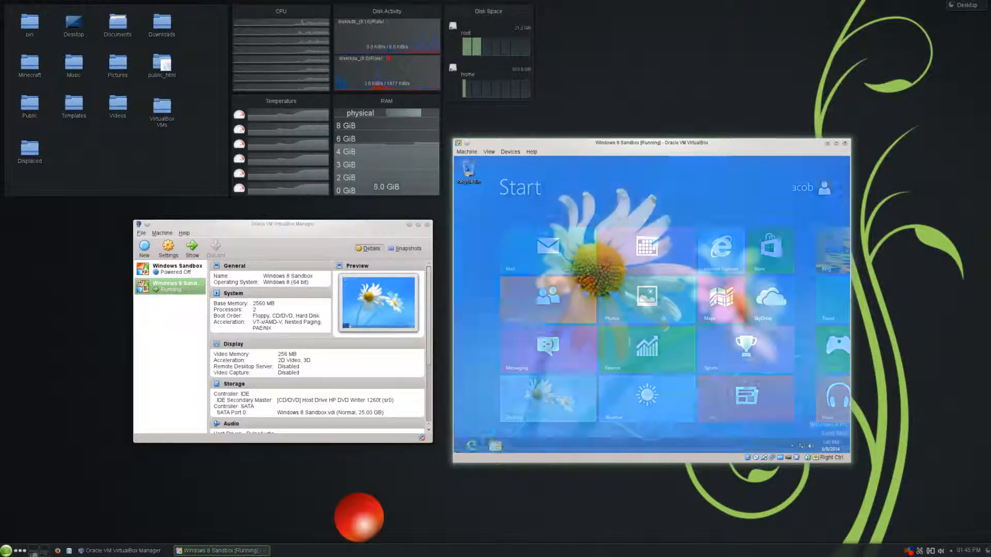
click(455, 453)
click(455, 453)
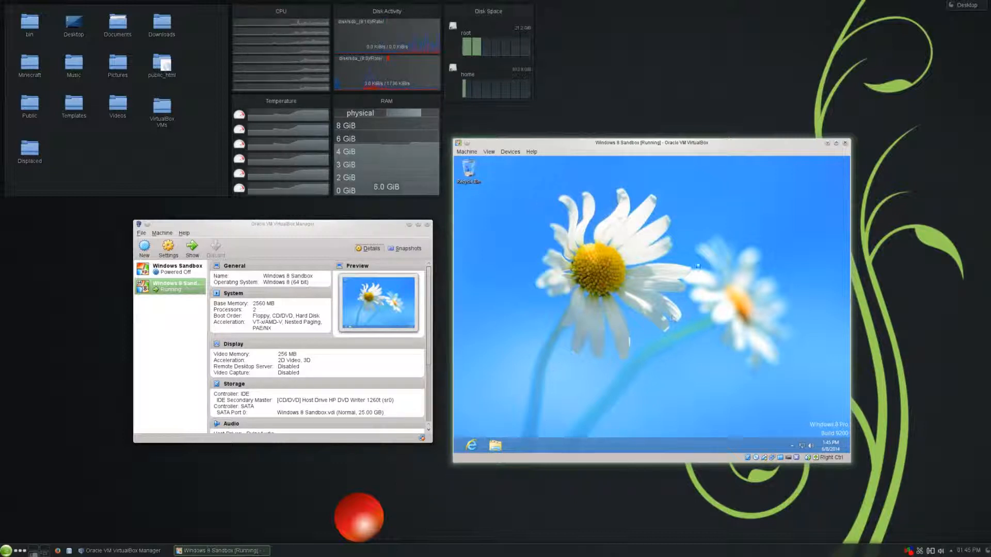
mouse_move(849, 157)
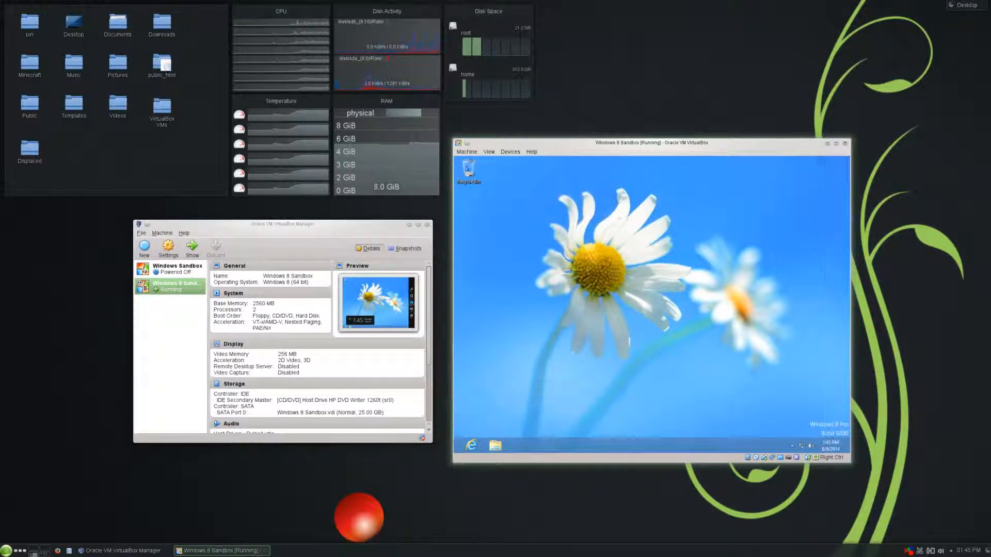
- Disable mouse integration for the running Windows 8 Sandbox machine and check the option's state
click(467, 152)
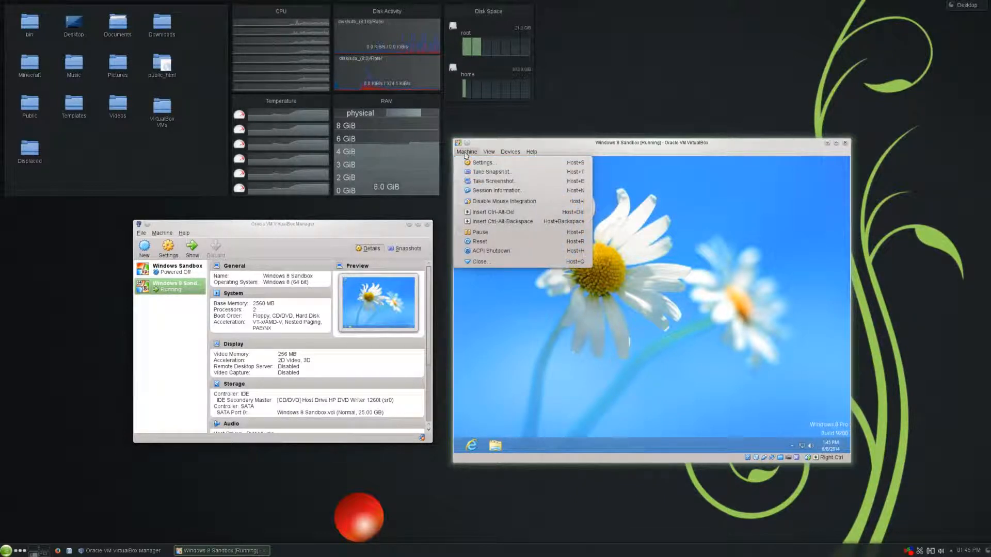
click(532, 201)
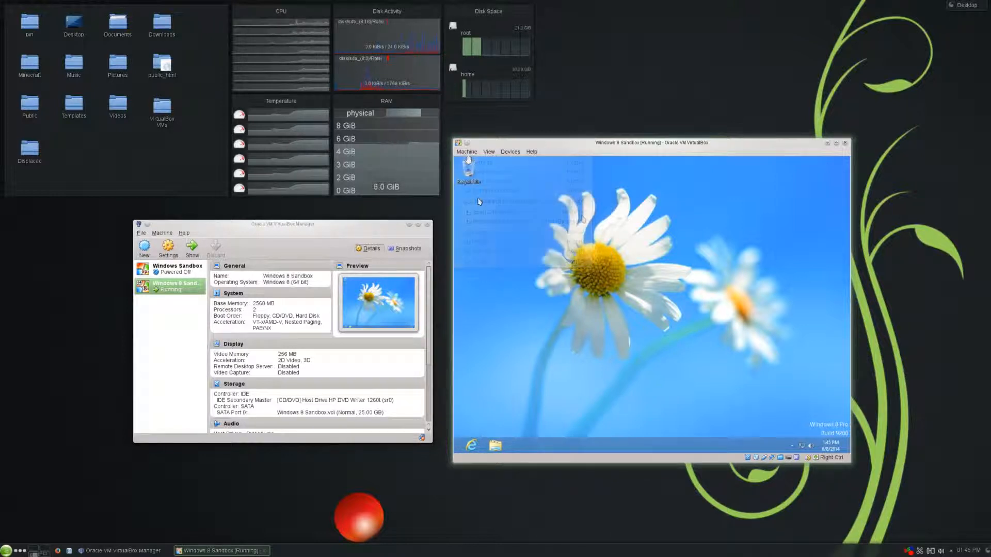
click(475, 153)
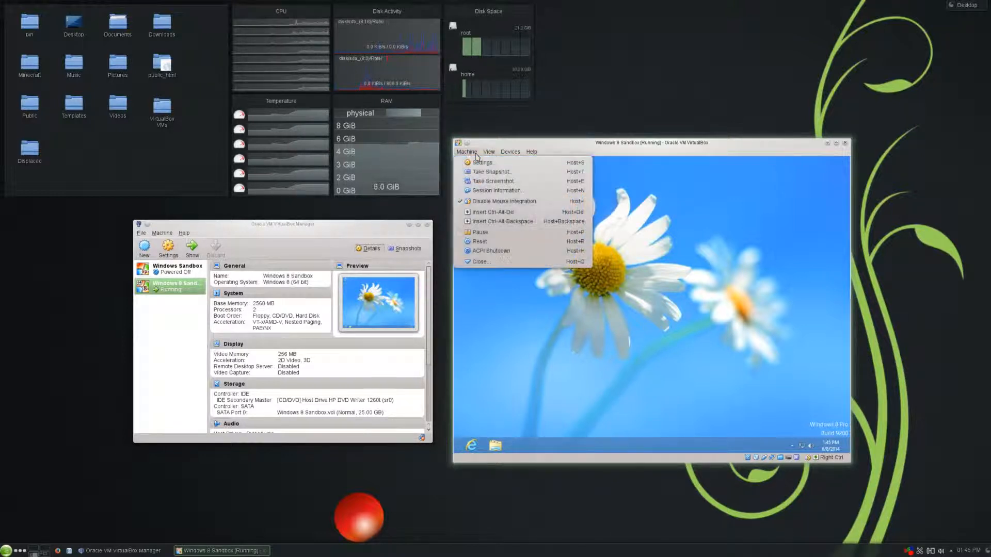
click(476, 155)
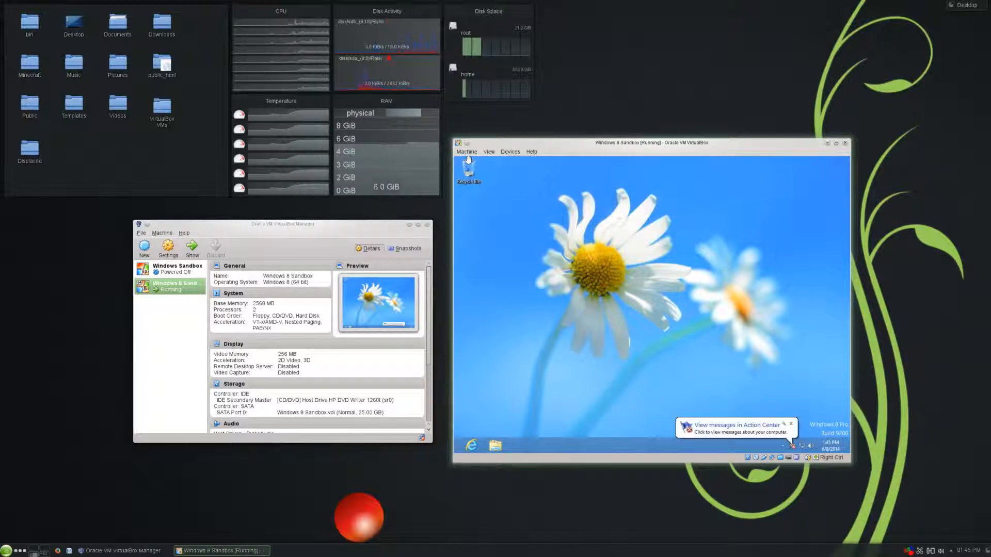
- With mouse integration off, try the guest's Start screen hot corner and the charms shortcut again, returning to the desktop
mouse_move(456, 452)
click(456, 452)
click(455, 452)
key(super+c)
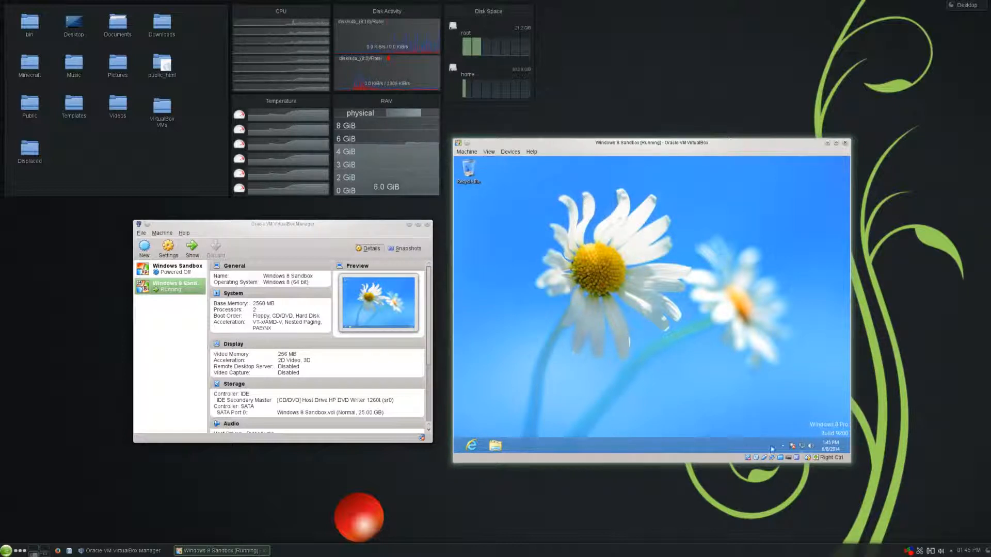
click(790, 450)
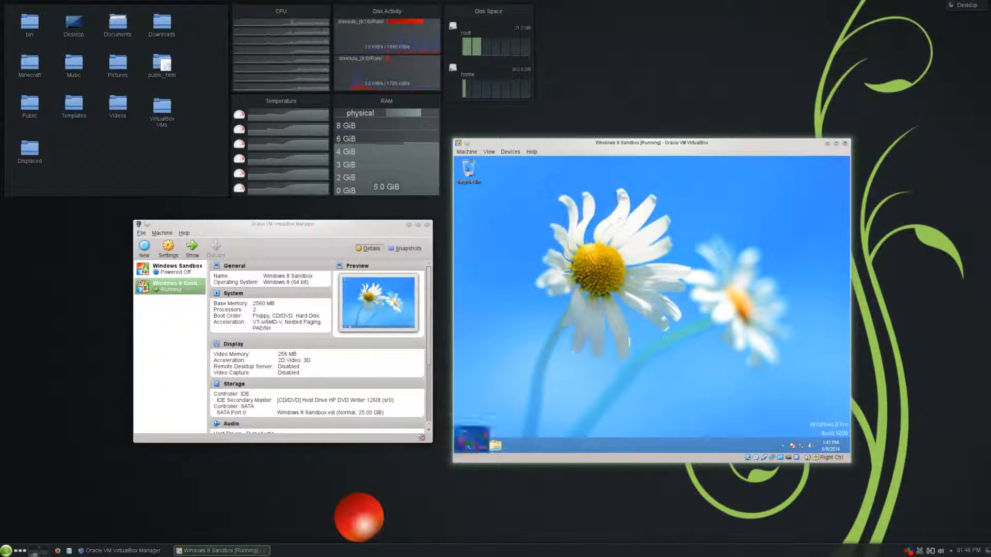
click(456, 452)
drag(622, 452, 567, 451)
click(455, 452)
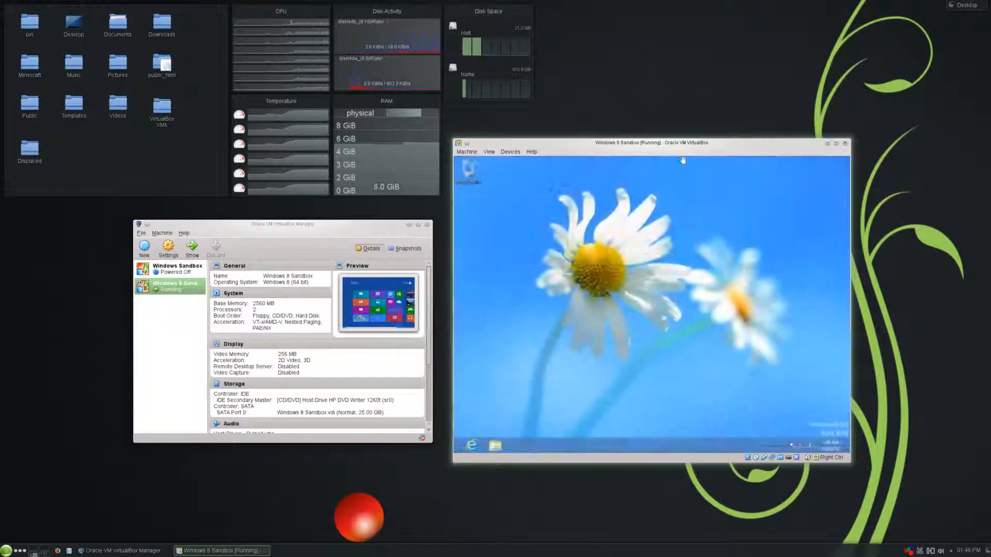